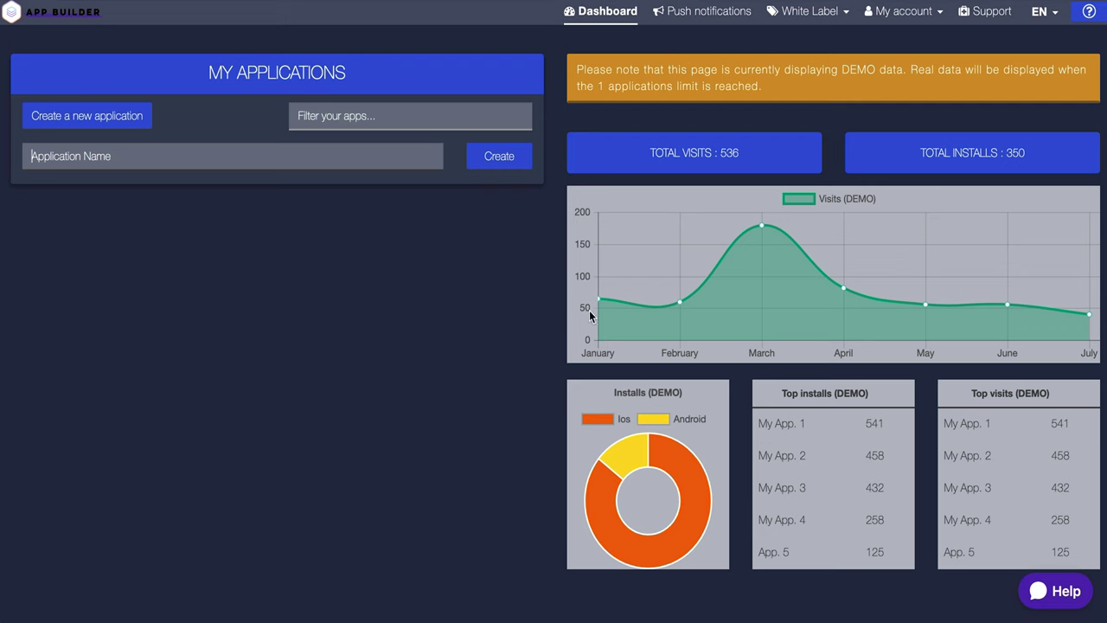
- Create a new application named The Water App
{"action": "left_click", "coordinate": [113, 122]}
{"action": "left_click", "coordinate": [113, 123]}
{"action": "left_click", "coordinate": [92, 165]}
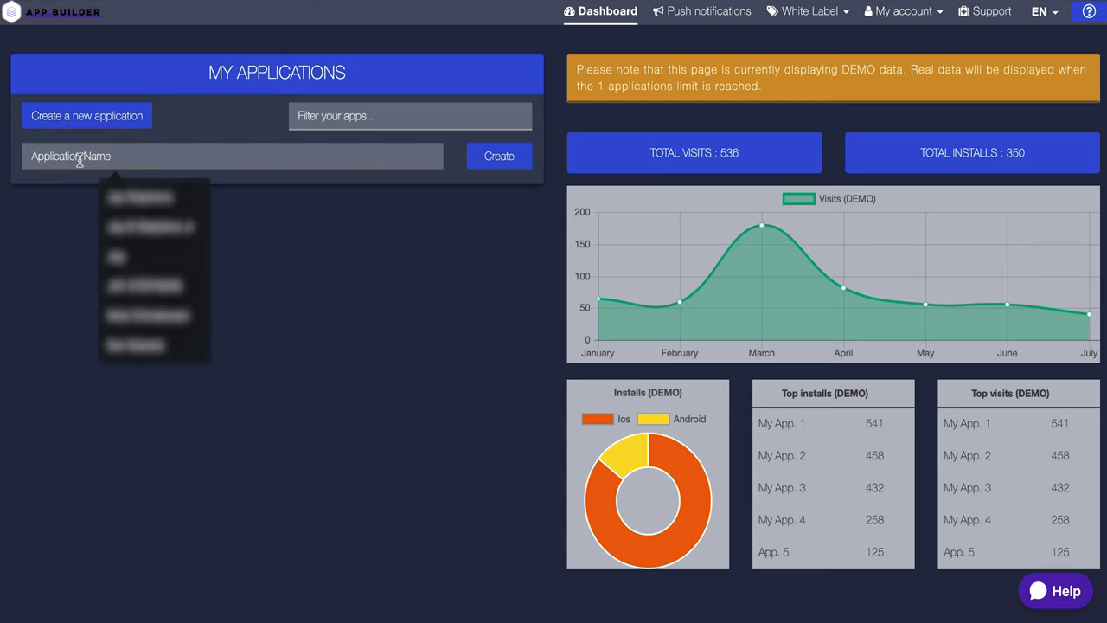
{"action": "type", "text": "The Water App"}
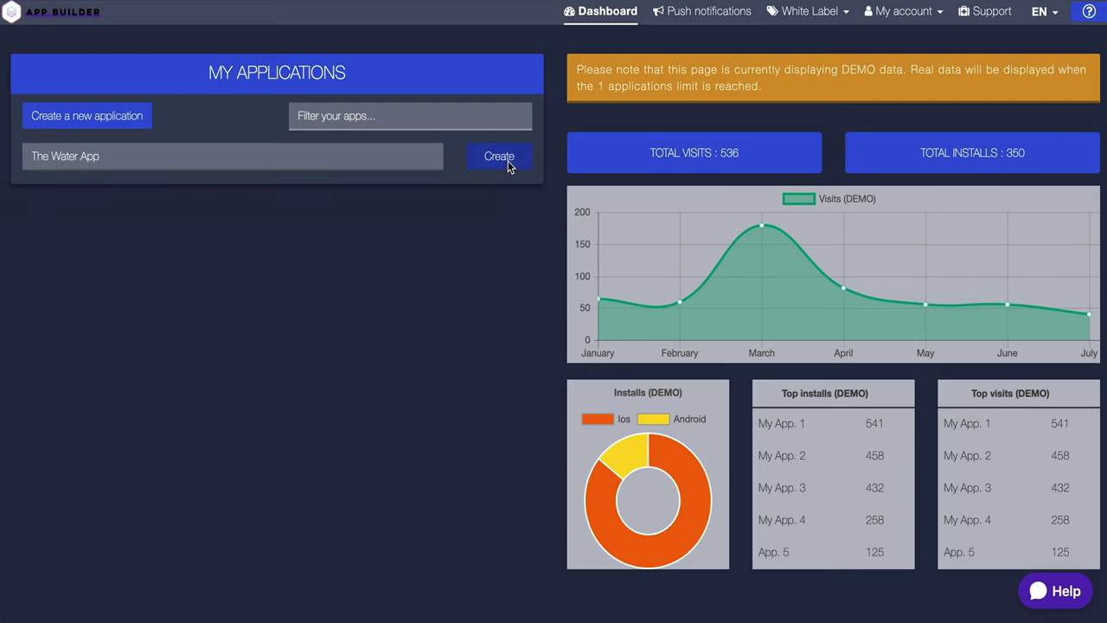
{"action": "left_click", "coordinate": [507, 160]}
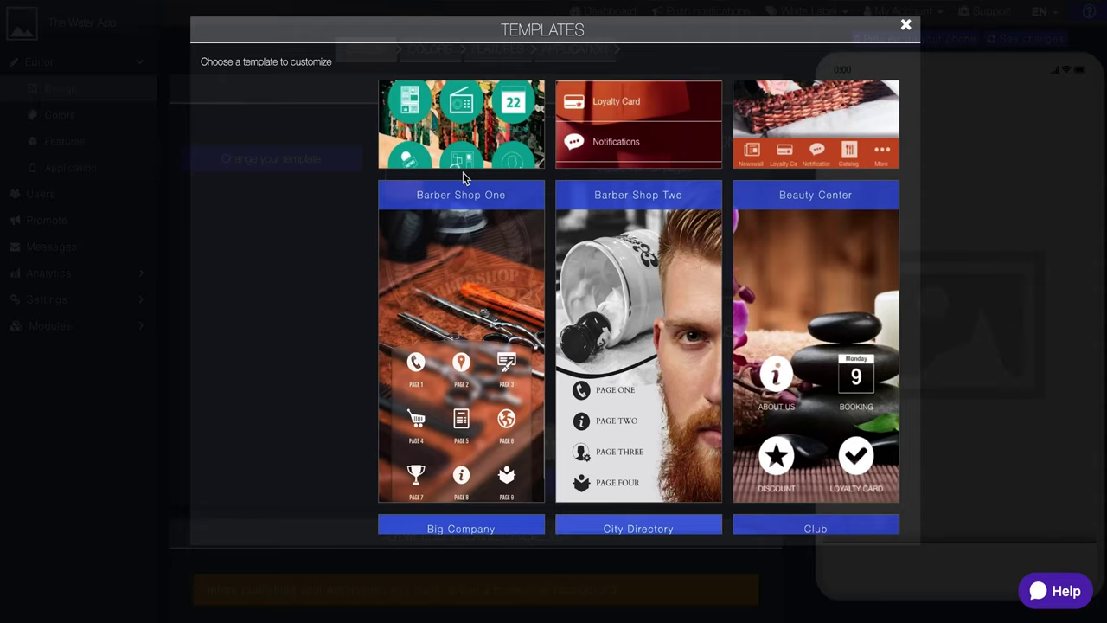
- Apply the Food Directory template to the app and accept replacing its colors and background image
{"action": "scroll", "coordinate": [463, 172], "scroll_direction": "down", "scroll_amount": 5}
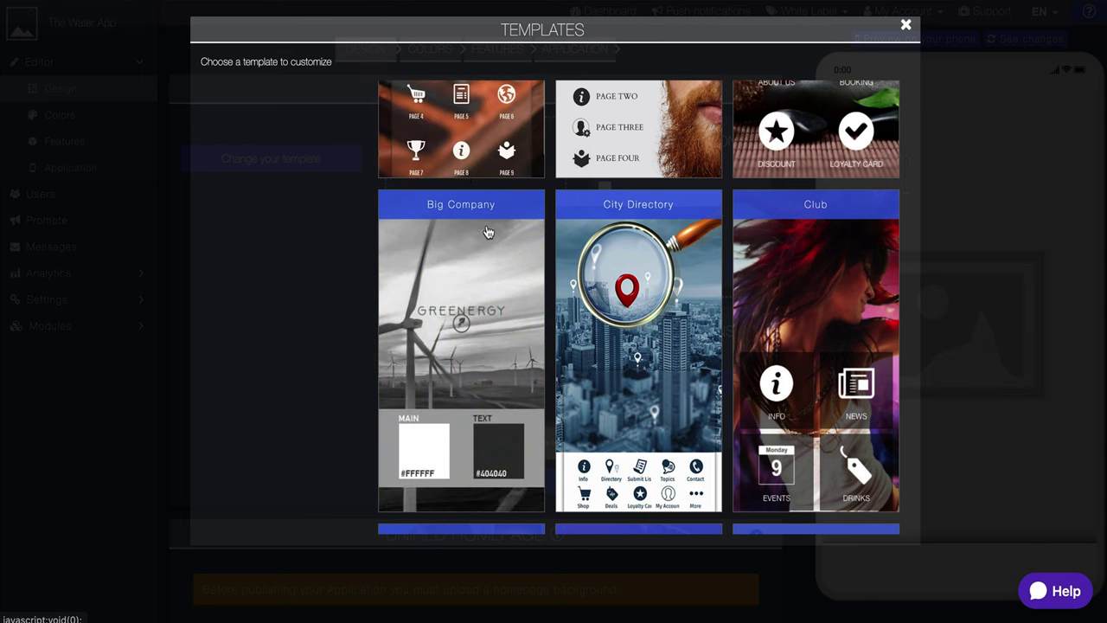
{"action": "scroll", "coordinate": [644, 216], "scroll_direction": "down", "scroll_amount": 4}
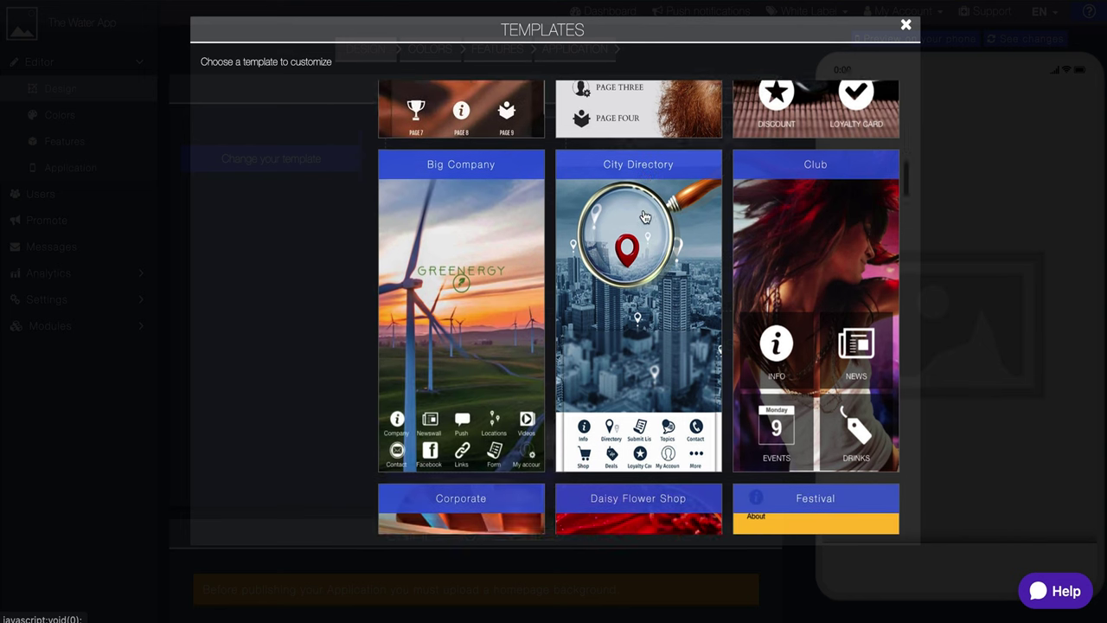
{"action": "scroll", "coordinate": [644, 217], "scroll_direction": "down", "scroll_amount": 5}
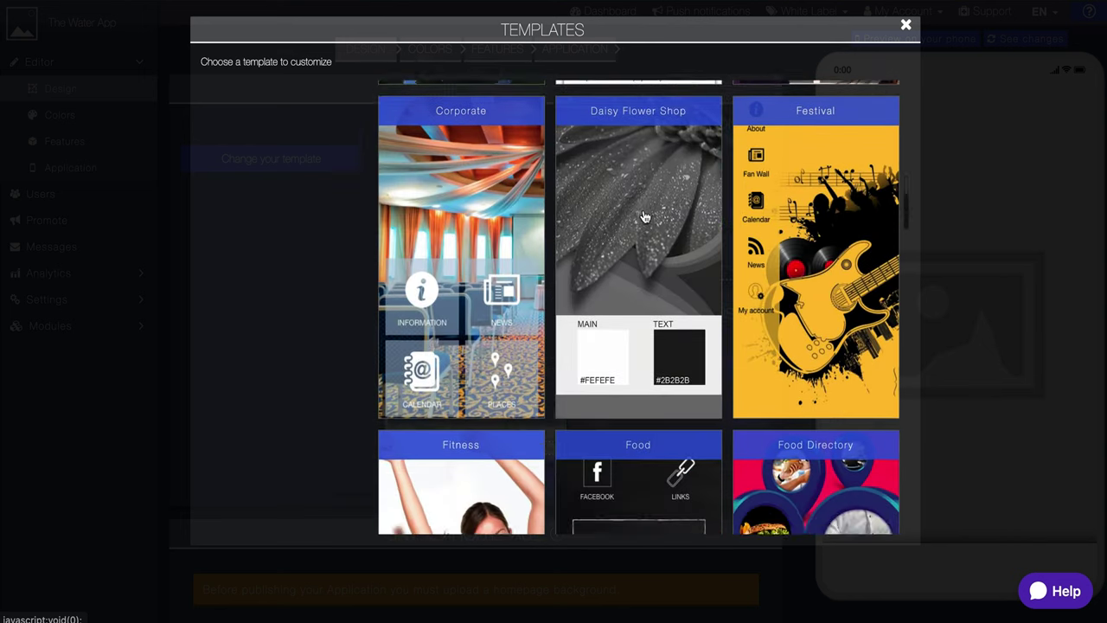
{"action": "scroll", "coordinate": [644, 216], "scroll_direction": "down", "scroll_amount": 1}
{"action": "scroll", "coordinate": [645, 216], "scroll_direction": "down", "scroll_amount": 1}
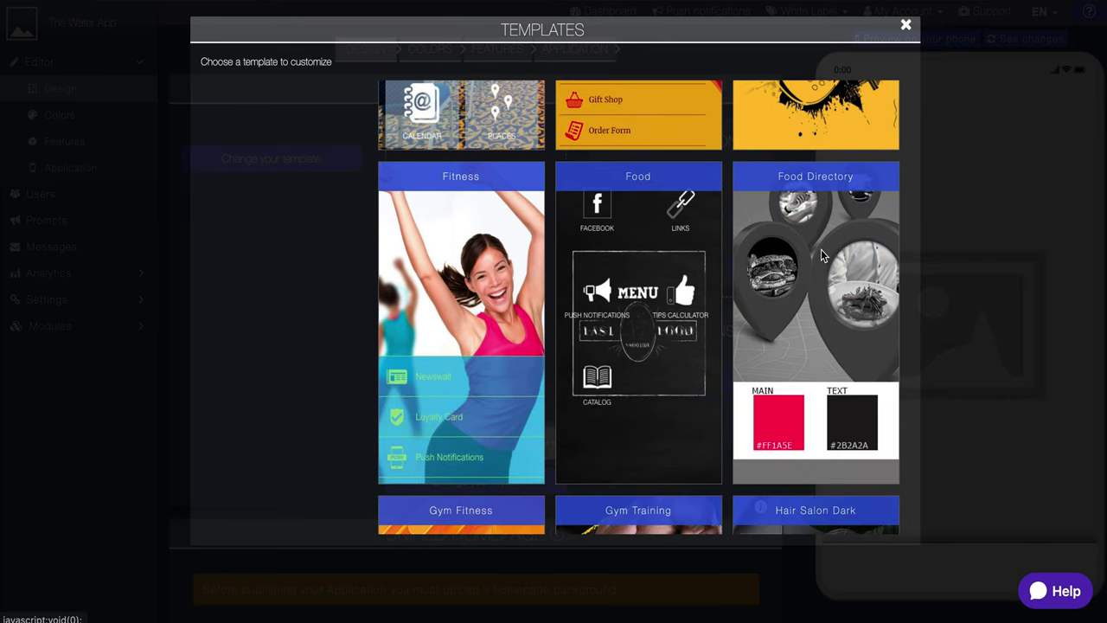
{"action": "left_click", "coordinate": [822, 252]}
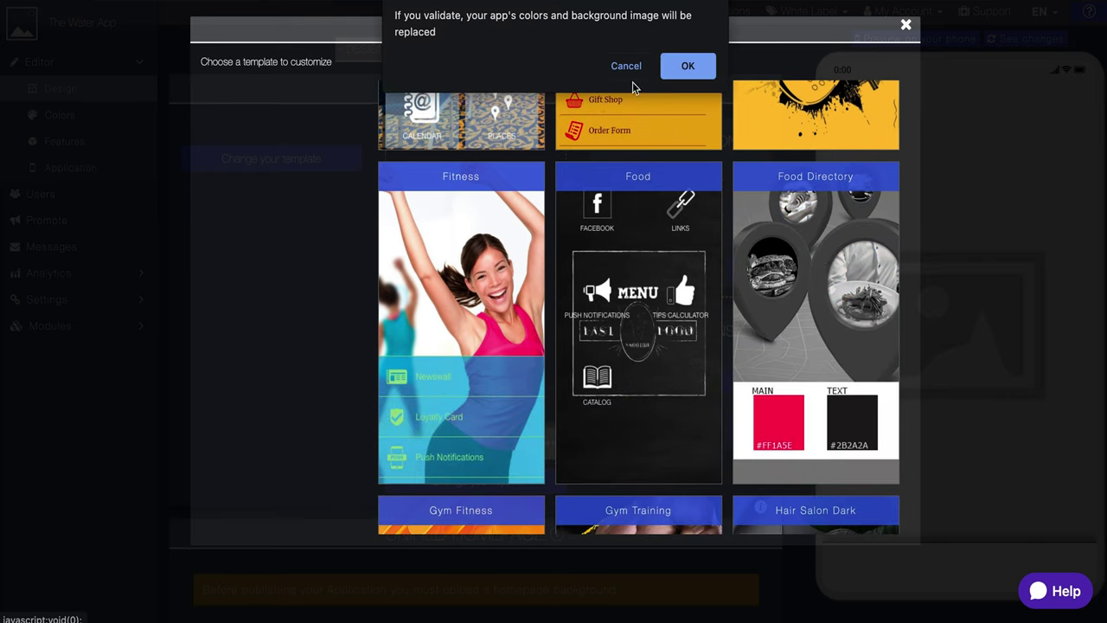
{"action": "left_click", "coordinate": [681, 76]}
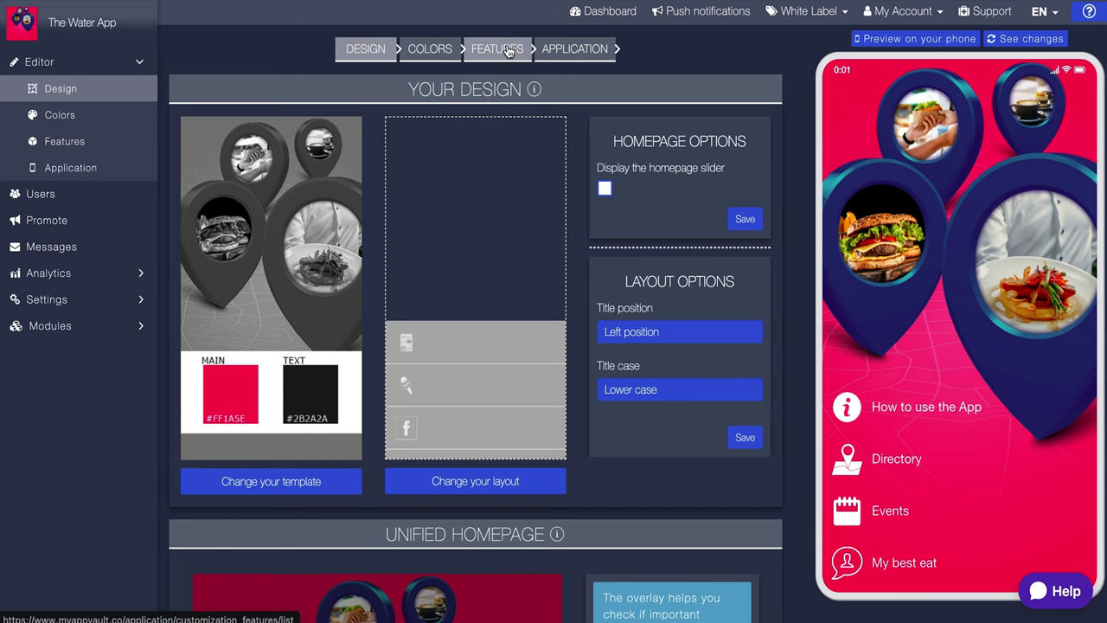
- Examine the app's design options, unified homepage area and the color settings for its interface elements
{"action": "scroll", "coordinate": [393, 301], "scroll_direction": "down", "scroll_amount": 4}
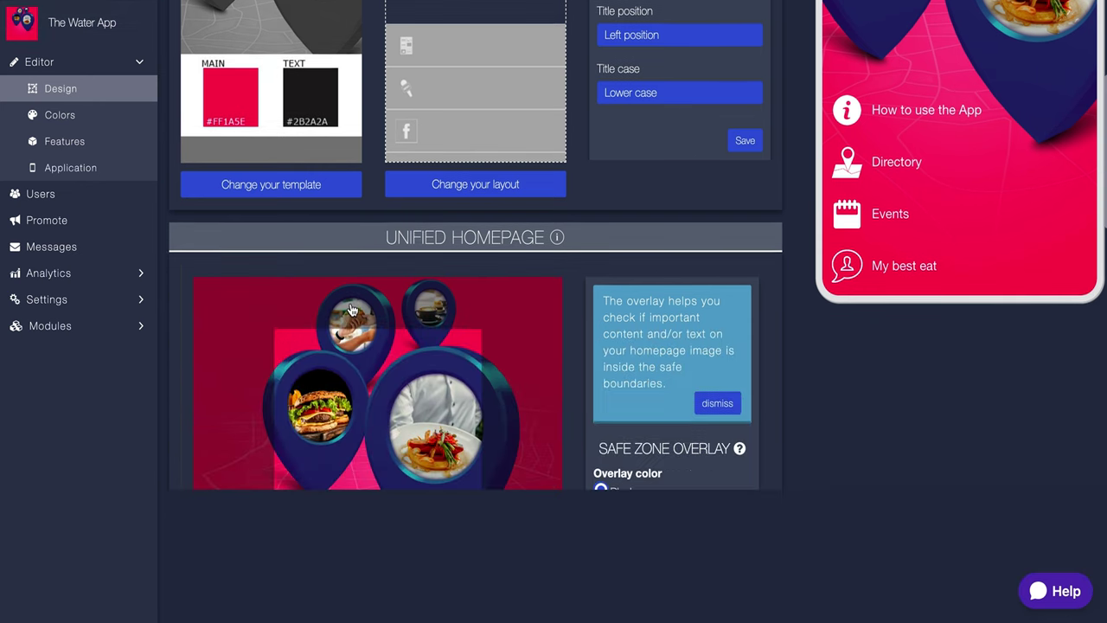
{"action": "scroll", "coordinate": [419, 314], "scroll_direction": "down", "scroll_amount": 1}
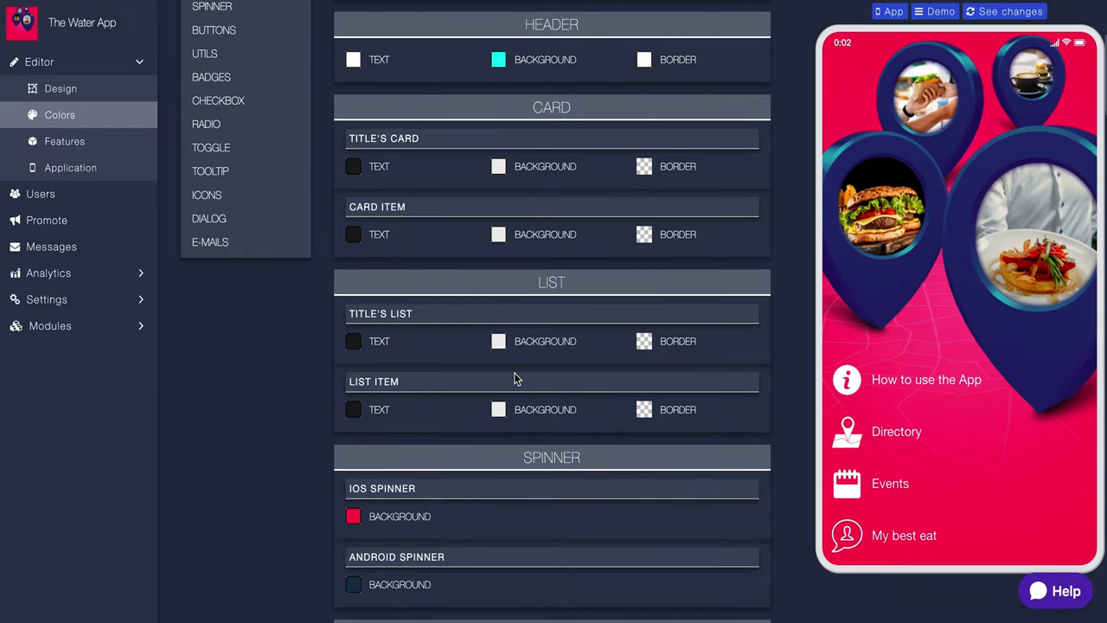
{"action": "scroll", "coordinate": [514, 378], "scroll_direction": "down", "scroll_amount": 4}
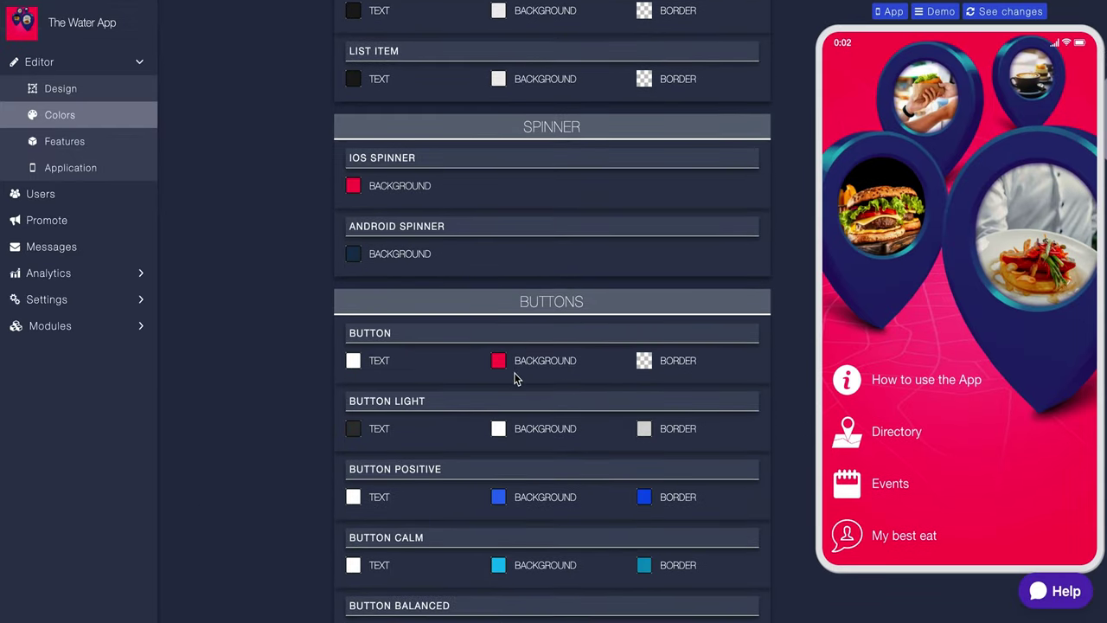
{"action": "scroll", "coordinate": [514, 378], "scroll_direction": "down", "scroll_amount": 8}
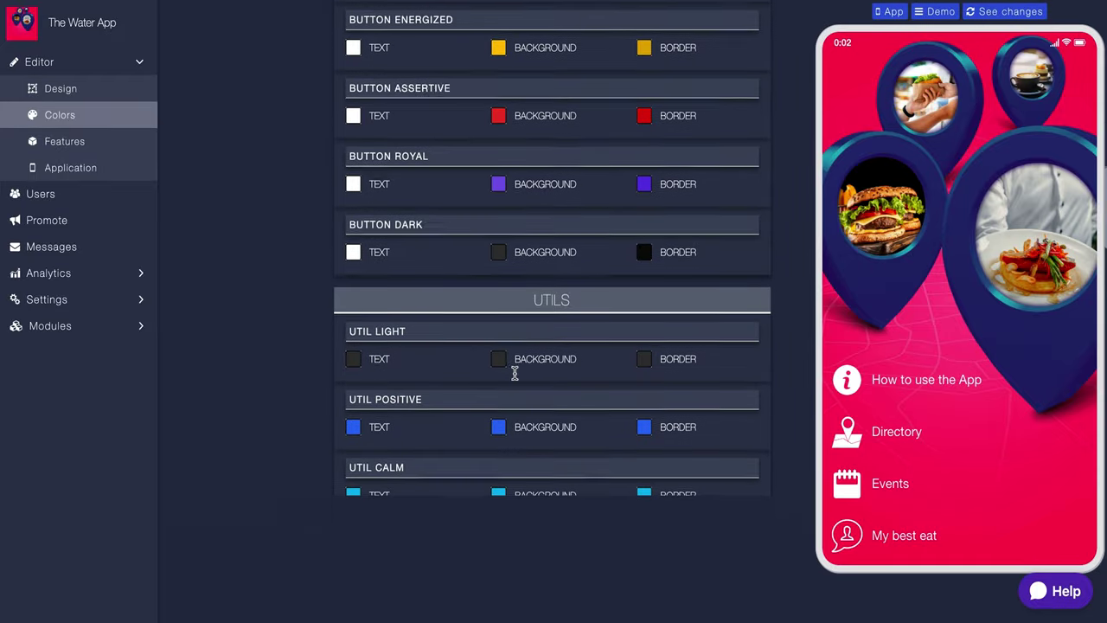
{"action": "scroll", "coordinate": [514, 373], "scroll_direction": "down", "scroll_amount": 11}
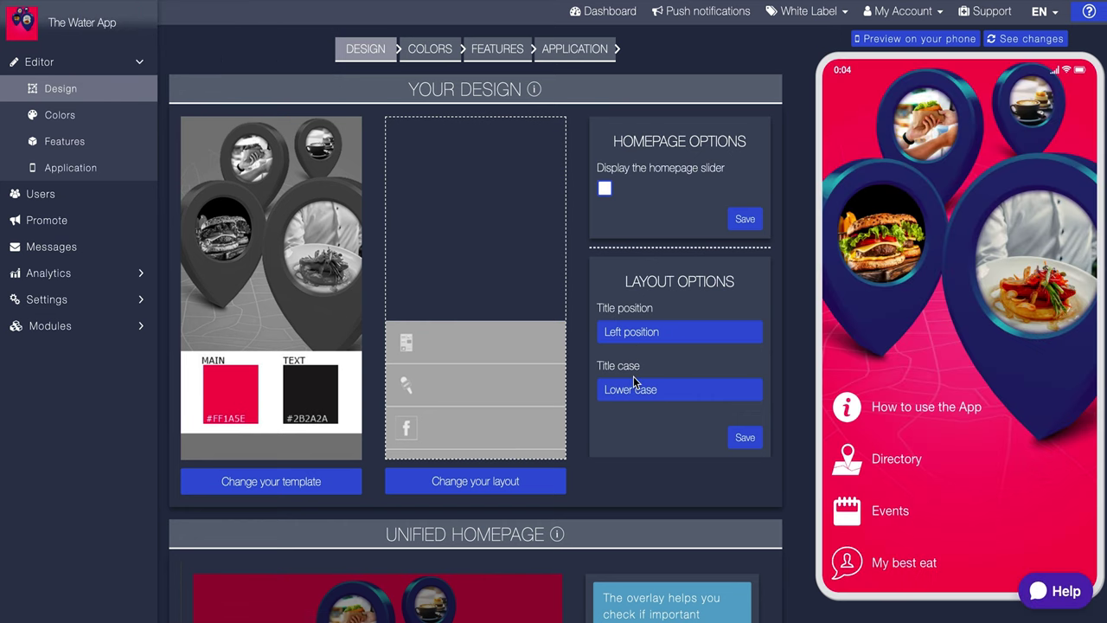
{"action": "scroll", "coordinate": [378, 378], "scroll_direction": "down", "scroll_amount": 3}
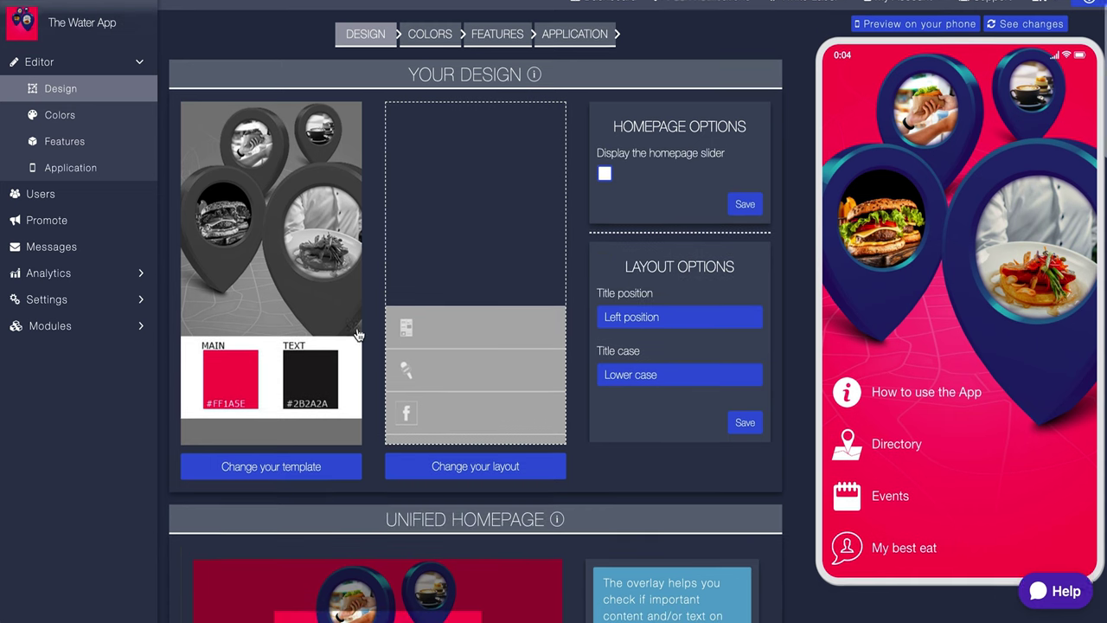
{"action": "scroll", "coordinate": [358, 334], "scroll_direction": "up", "scroll_amount": 3}
- Open the app's color settings and block the request to store files on the device
{"action": "left_click", "coordinate": [59, 114]}
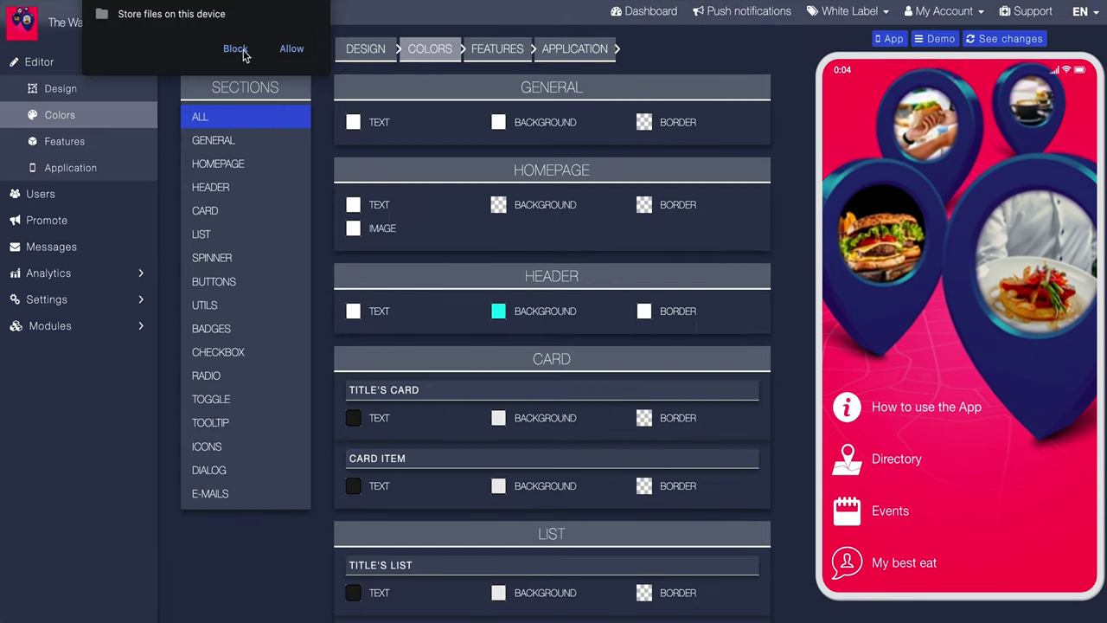
{"action": "left_click", "coordinate": [243, 51]}
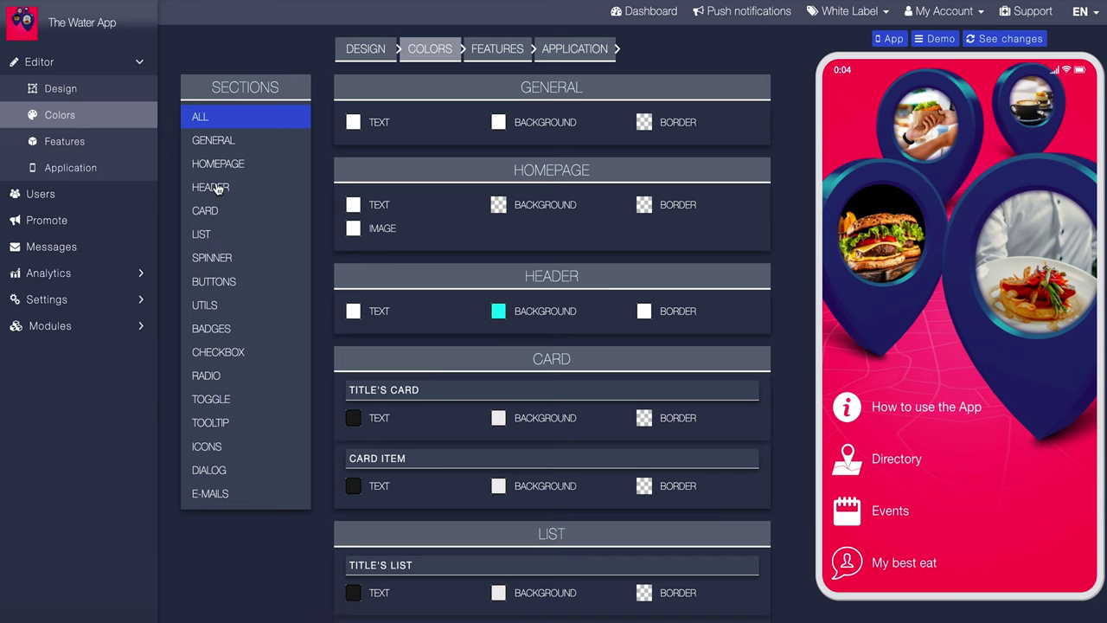
{"action": "left_click", "coordinate": [227, 265]}
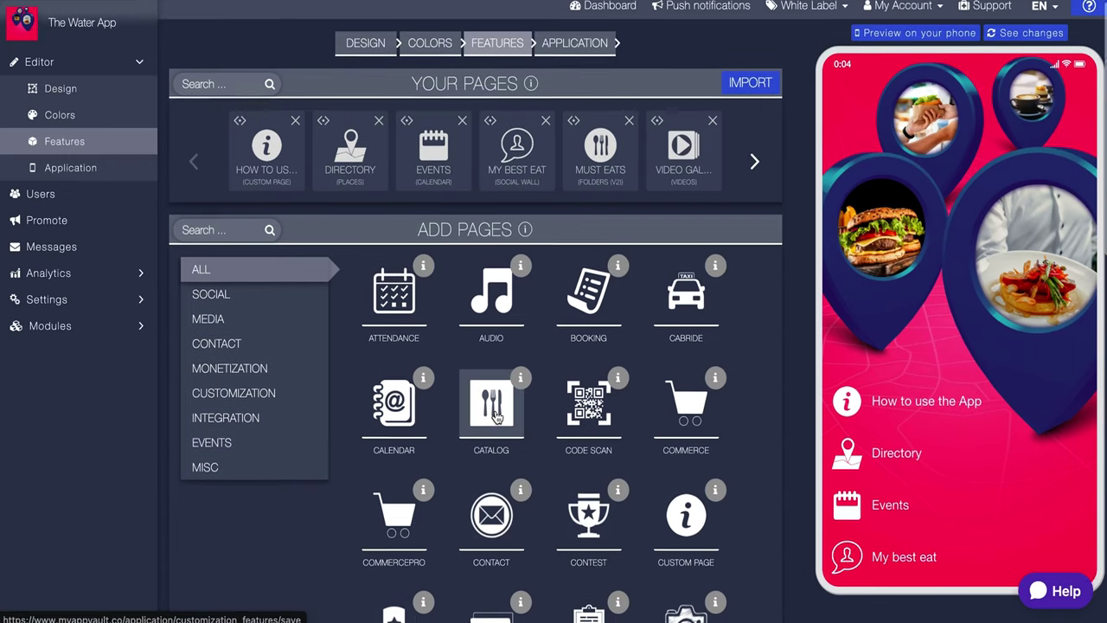
- Add a Catalog page to the app from the available features
{"action": "scroll", "coordinate": [497, 418], "scroll_direction": "down", "scroll_amount": 1}
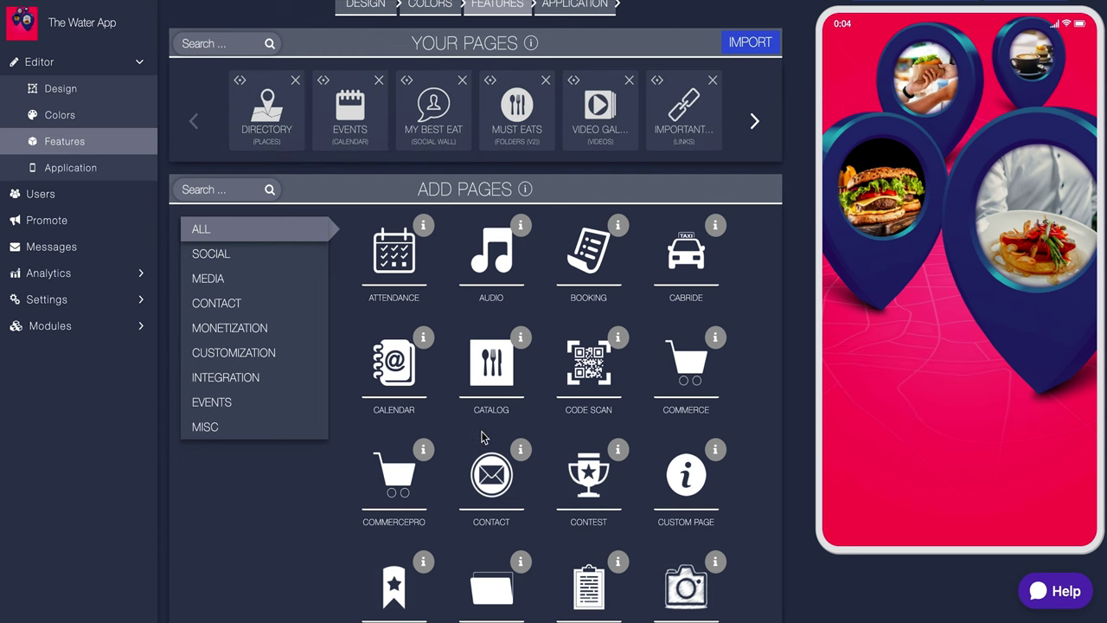
{"action": "scroll", "coordinate": [519, 405], "scroll_direction": "down", "scroll_amount": 1}
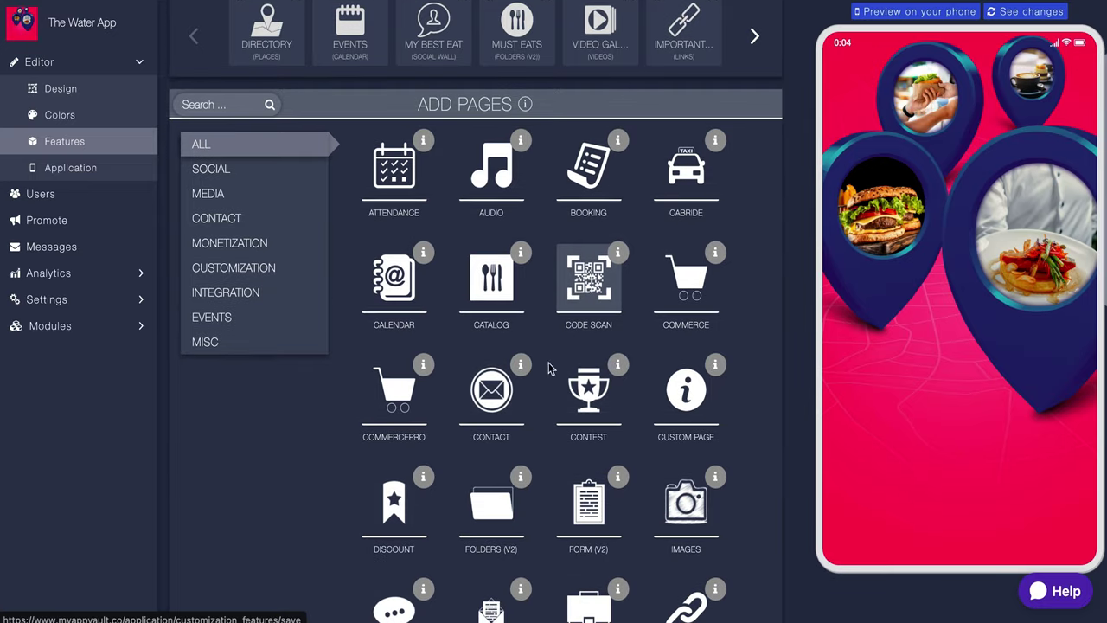
{"action": "left_click", "coordinate": [484, 282]}
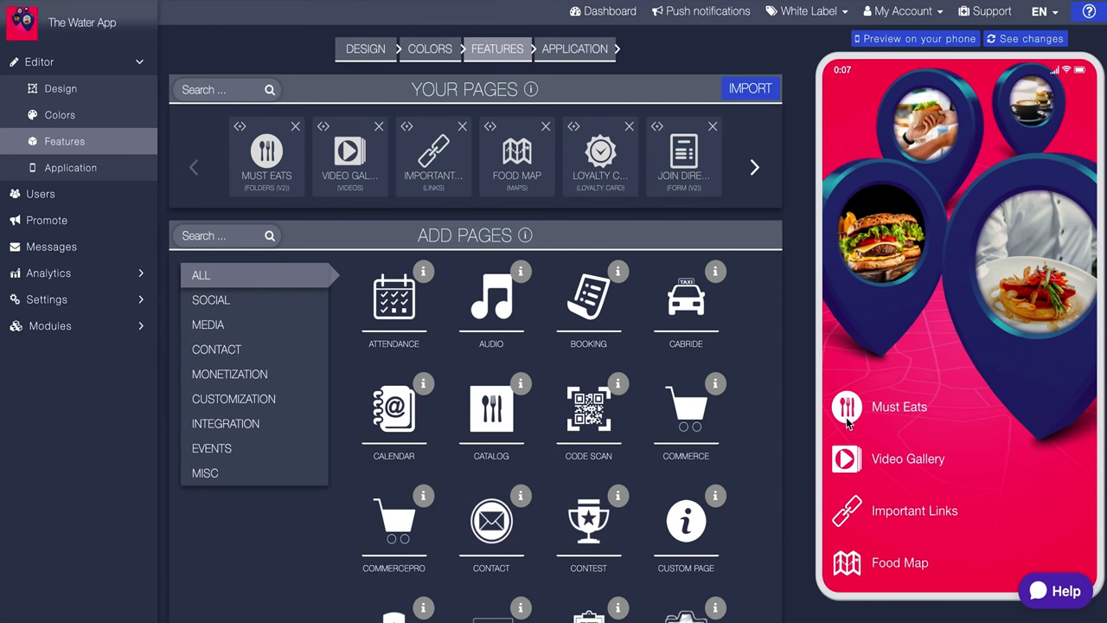
- Review the app's existing pages in the phone preview and in the list of its pages
{"action": "scroll", "coordinate": [873, 506], "scroll_direction": "down", "scroll_amount": 2}
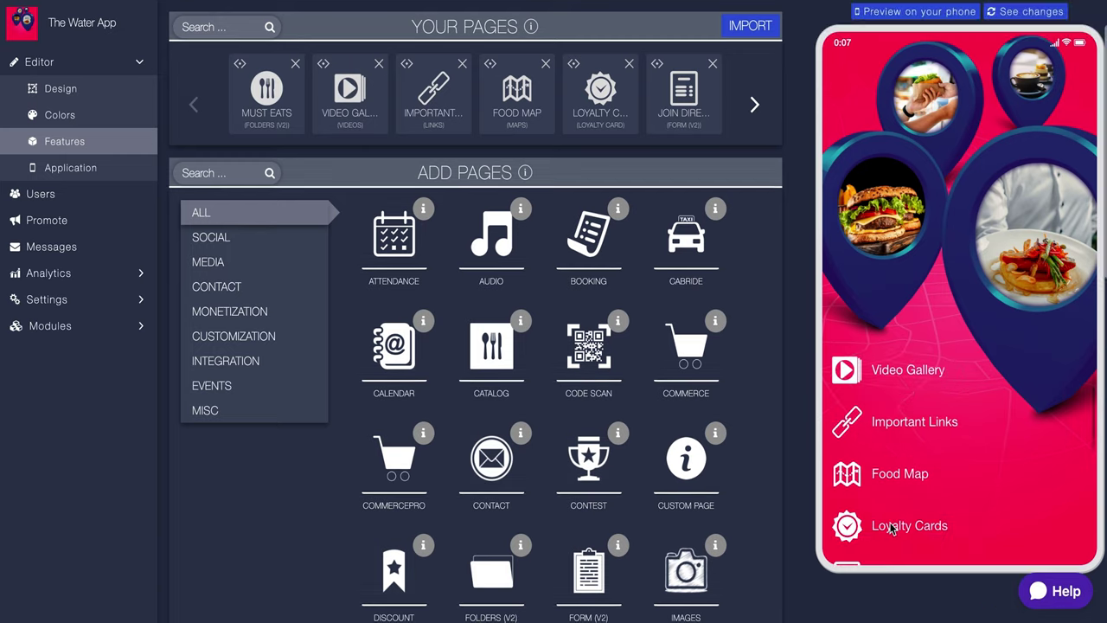
{"action": "scroll", "coordinate": [889, 500], "scroll_direction": "down", "scroll_amount": 4}
{"action": "scroll", "coordinate": [1001, 349], "scroll_direction": "up", "scroll_amount": 4}
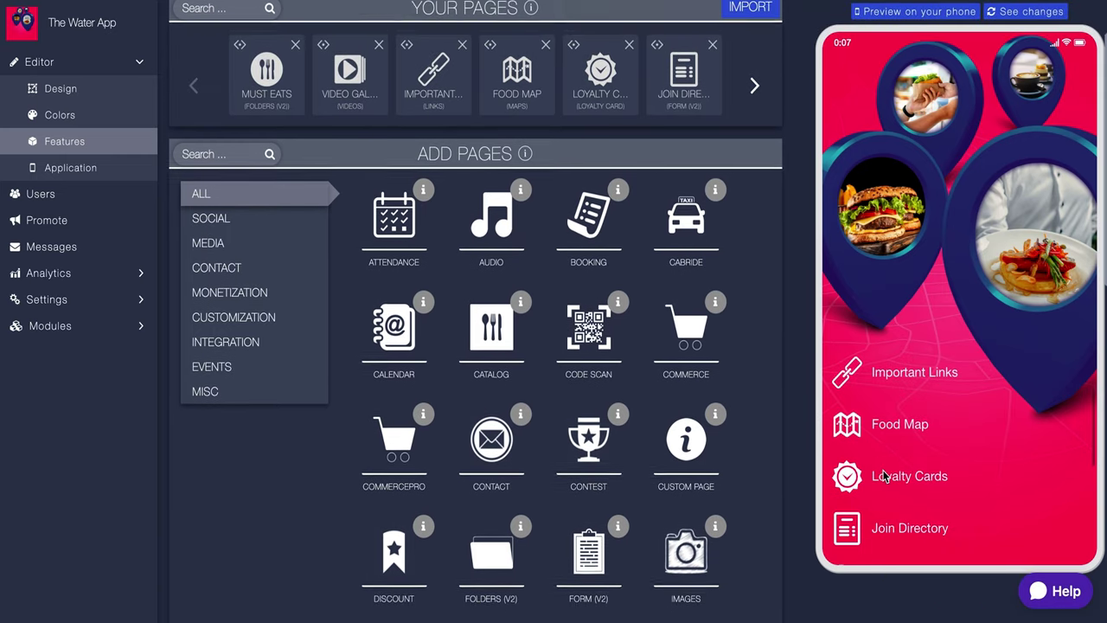
{"action": "scroll", "coordinate": [1002, 349], "scroll_direction": "up", "scroll_amount": 3}
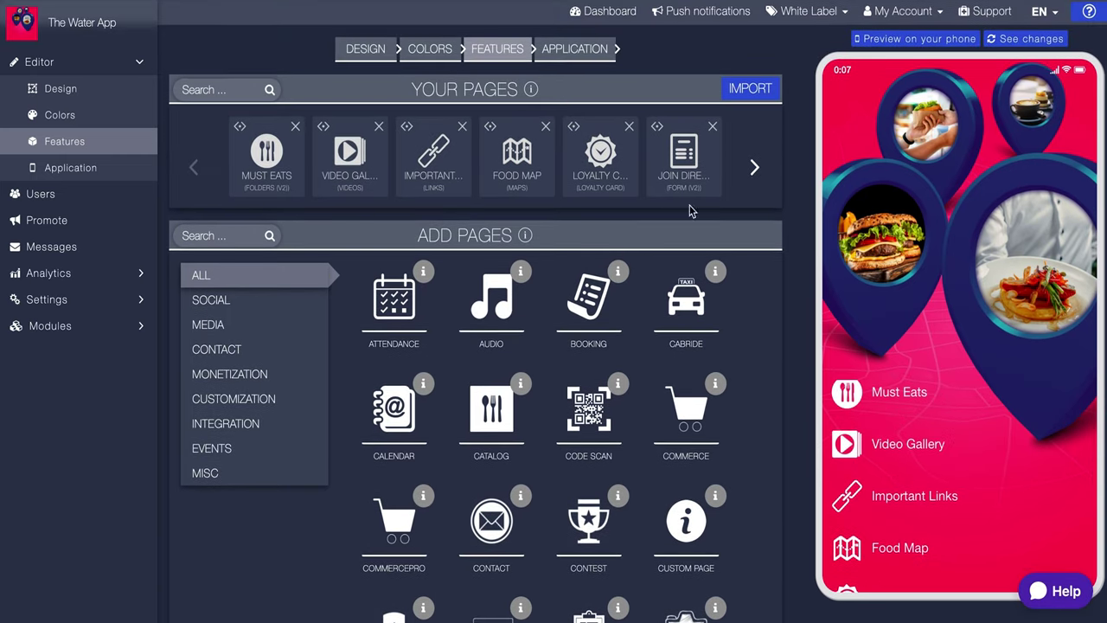
{"action": "left_click", "coordinate": [757, 169]}
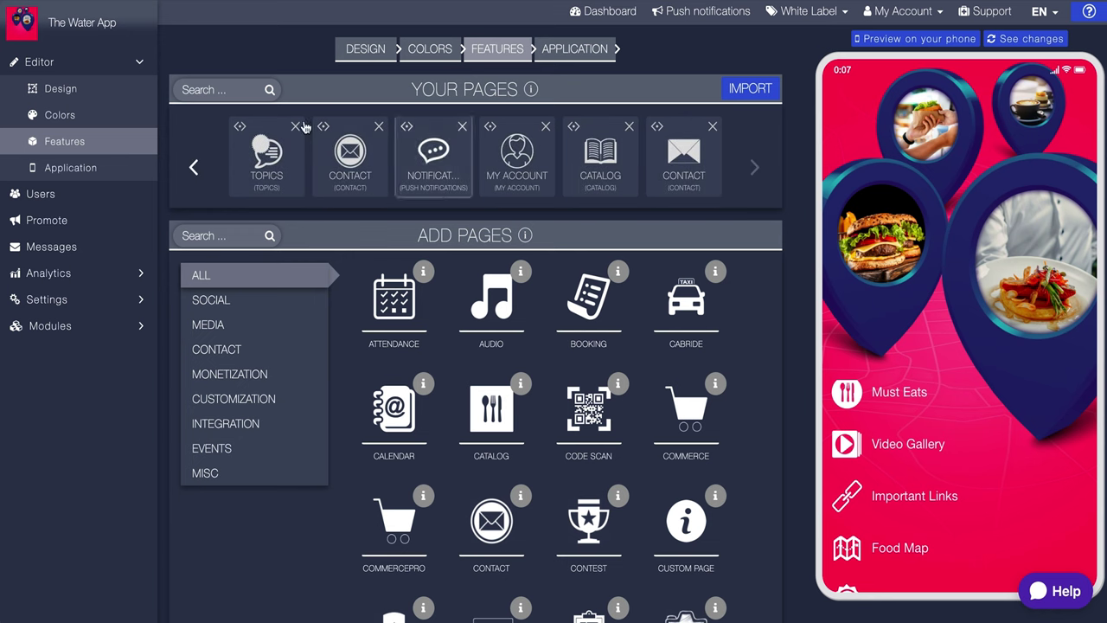
{"action": "left_click", "coordinate": [193, 167]}
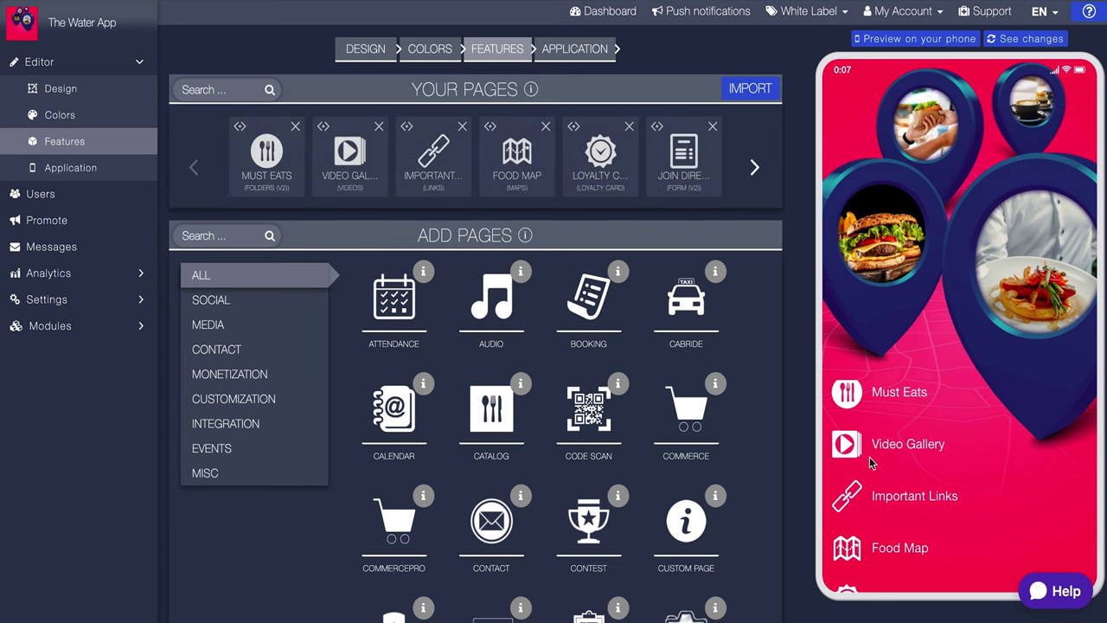
- Look through the page types available to add, and open the Application section of the editor
{"action": "scroll", "coordinate": [432, 374], "scroll_direction": "down", "scroll_amount": 6}
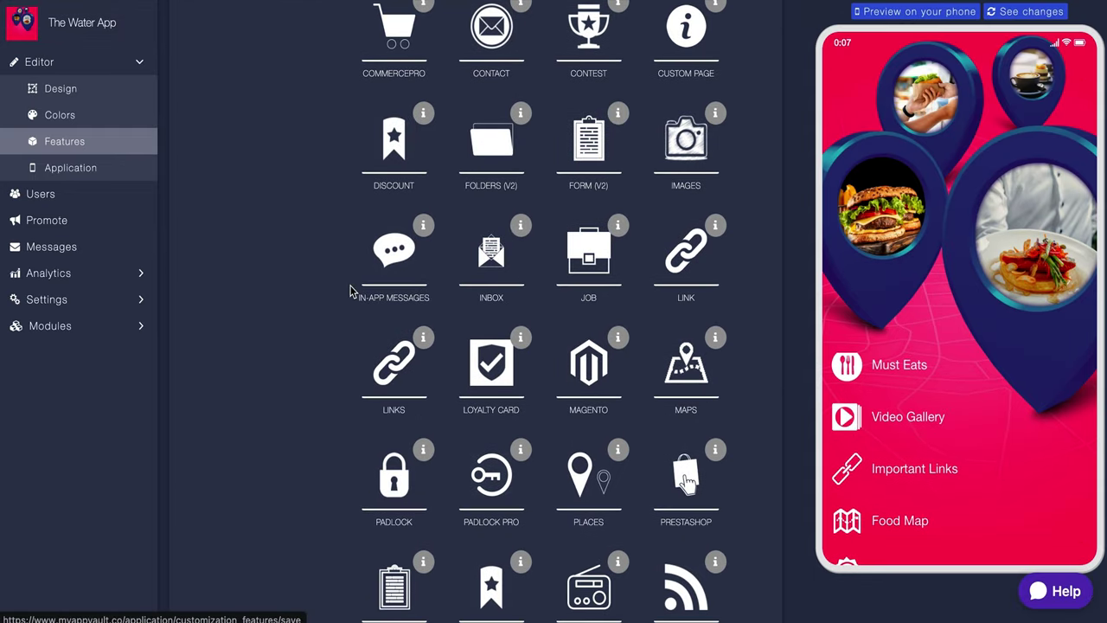
{"action": "scroll", "coordinate": [398, 286], "scroll_direction": "down", "scroll_amount": 2}
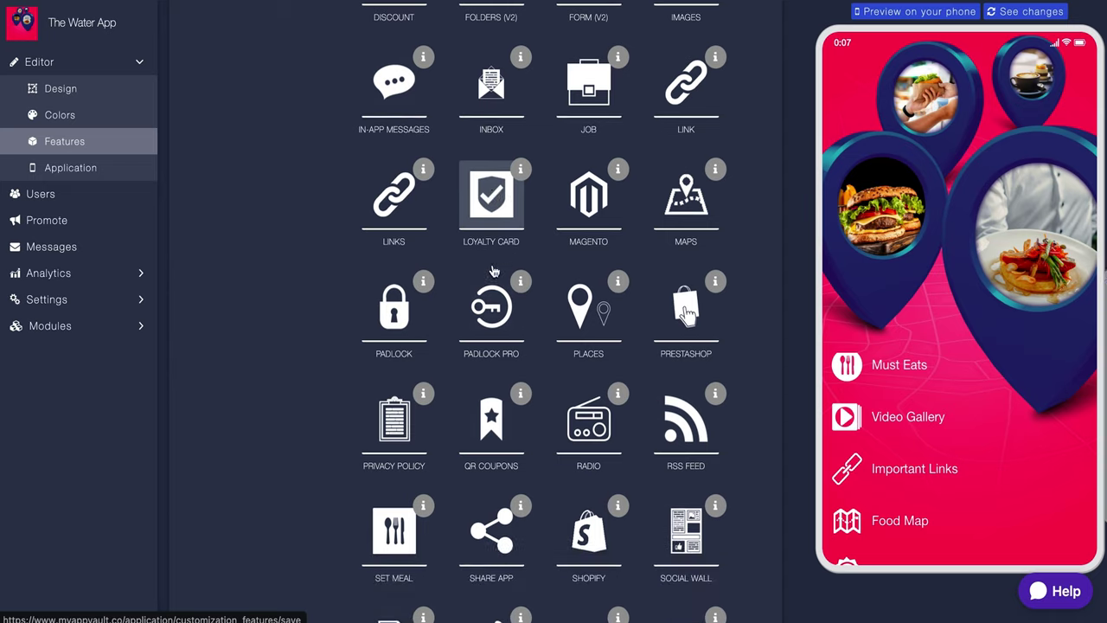
{"action": "scroll", "coordinate": [493, 275], "scroll_direction": "down", "scroll_amount": 1}
{"action": "scroll", "coordinate": [492, 311], "scroll_direction": "down", "scroll_amount": 1}
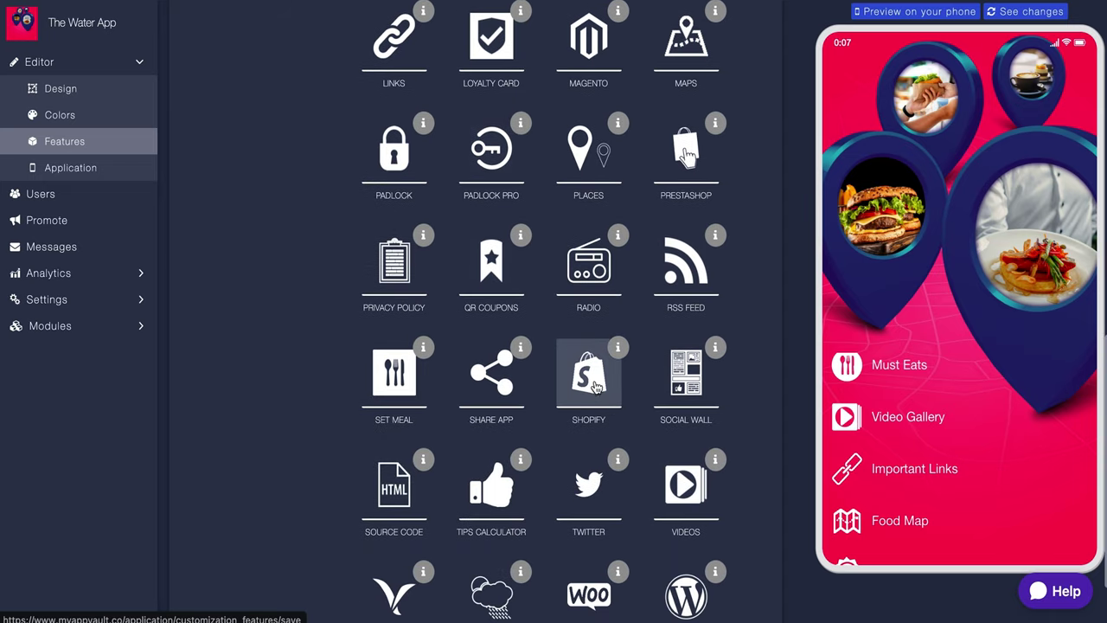
{"action": "scroll", "coordinate": [591, 383], "scroll_direction": "down", "scroll_amount": 1}
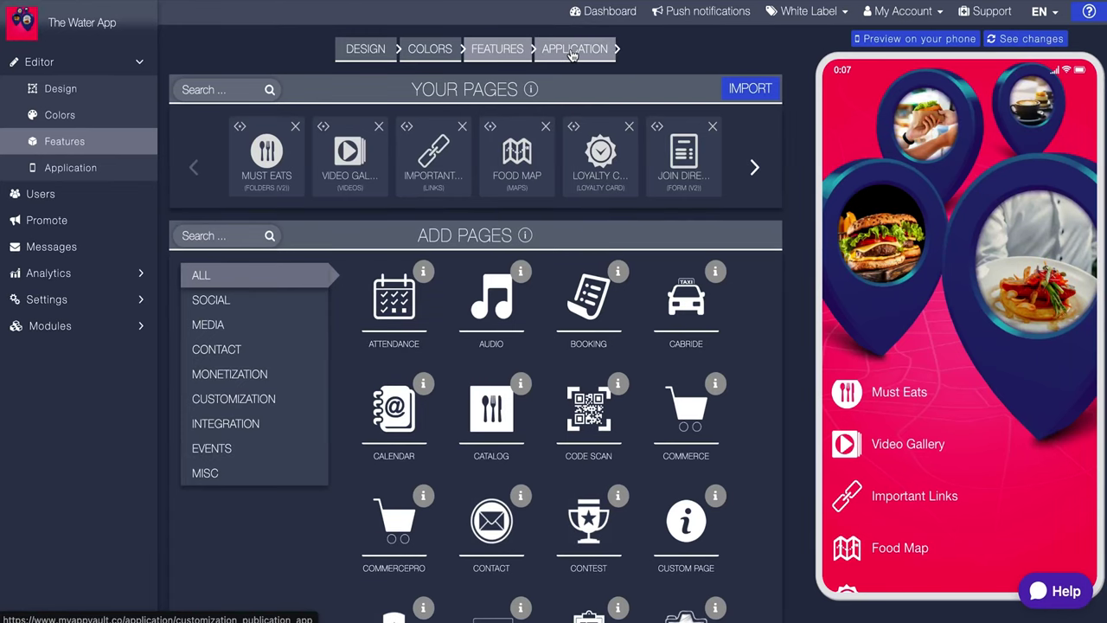
{"action": "left_click", "coordinate": [571, 50]}
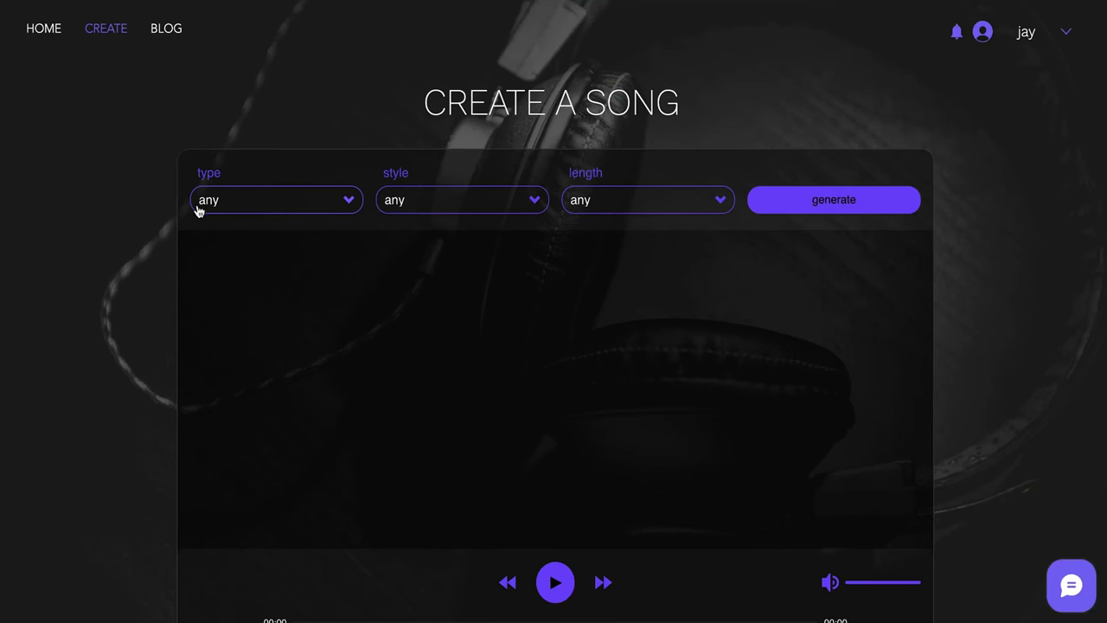
- On the song generator's Create a Song page, set the type to songs and the style to happy
{"action": "scroll", "coordinate": [76, 209], "scroll_direction": "down", "scroll_amount": 1}
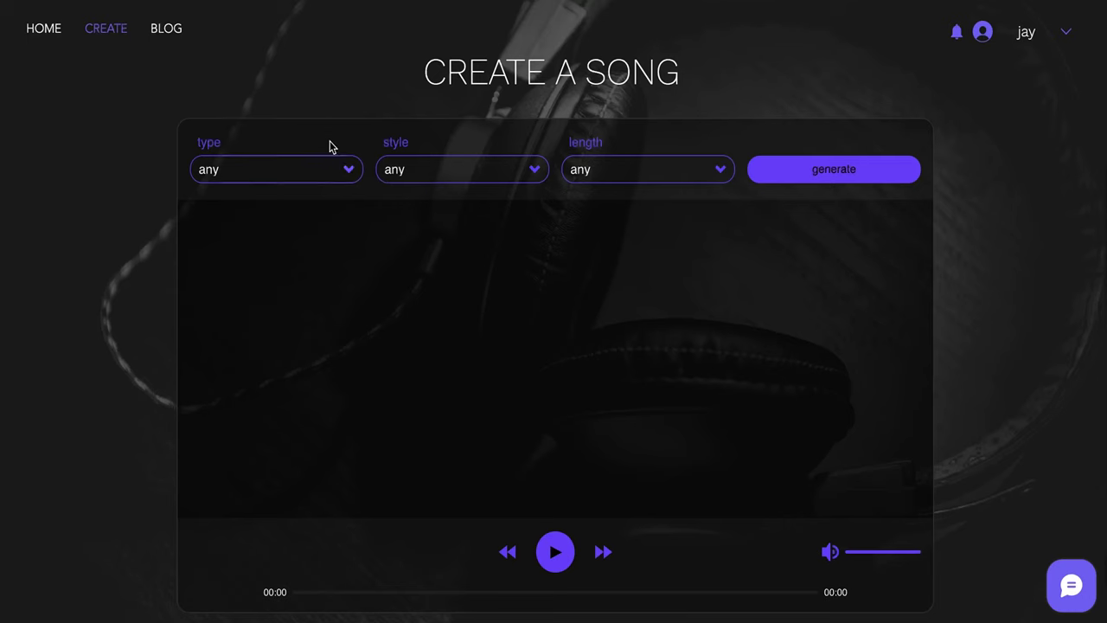
{"action": "left_click", "coordinate": [272, 179]}
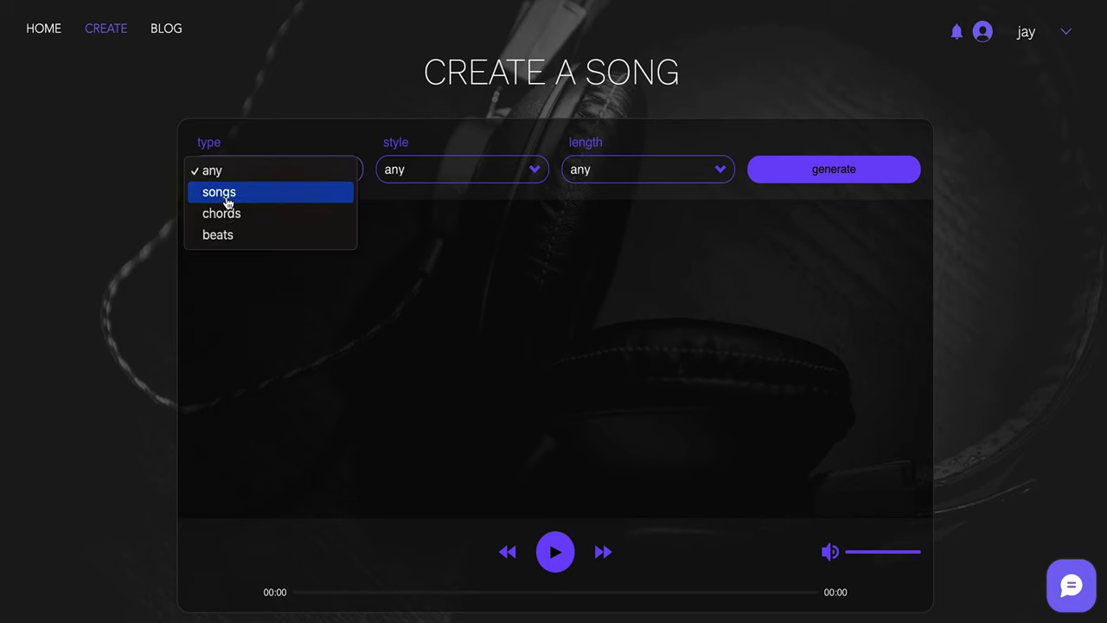
{"action": "left_click", "coordinate": [228, 193]}
{"action": "left_click", "coordinate": [430, 186]}
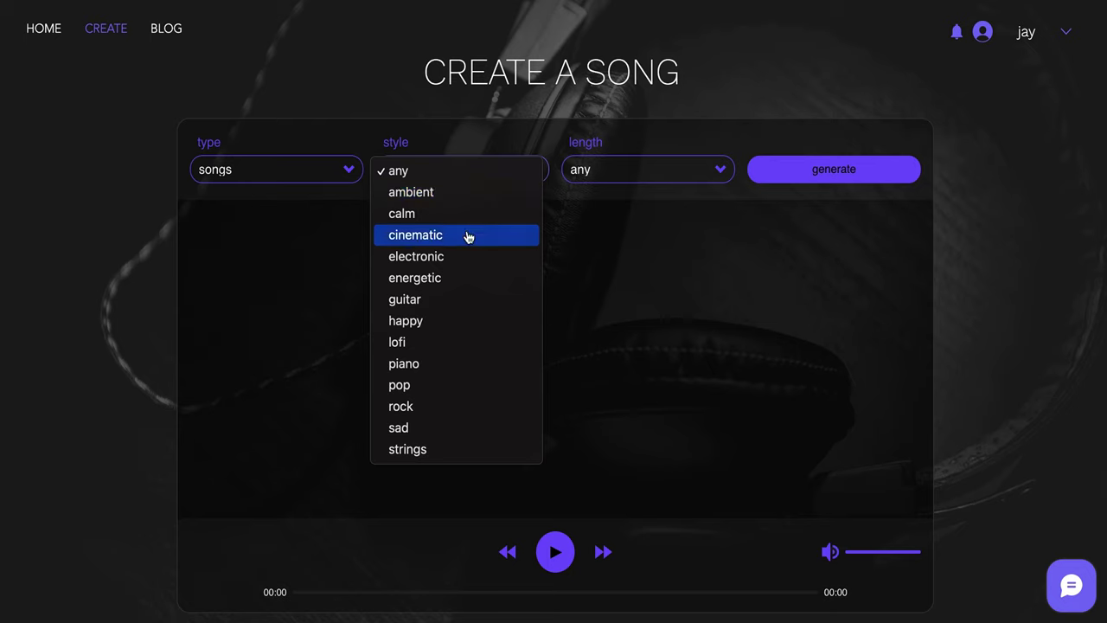
{"action": "left_click", "coordinate": [415, 322]}
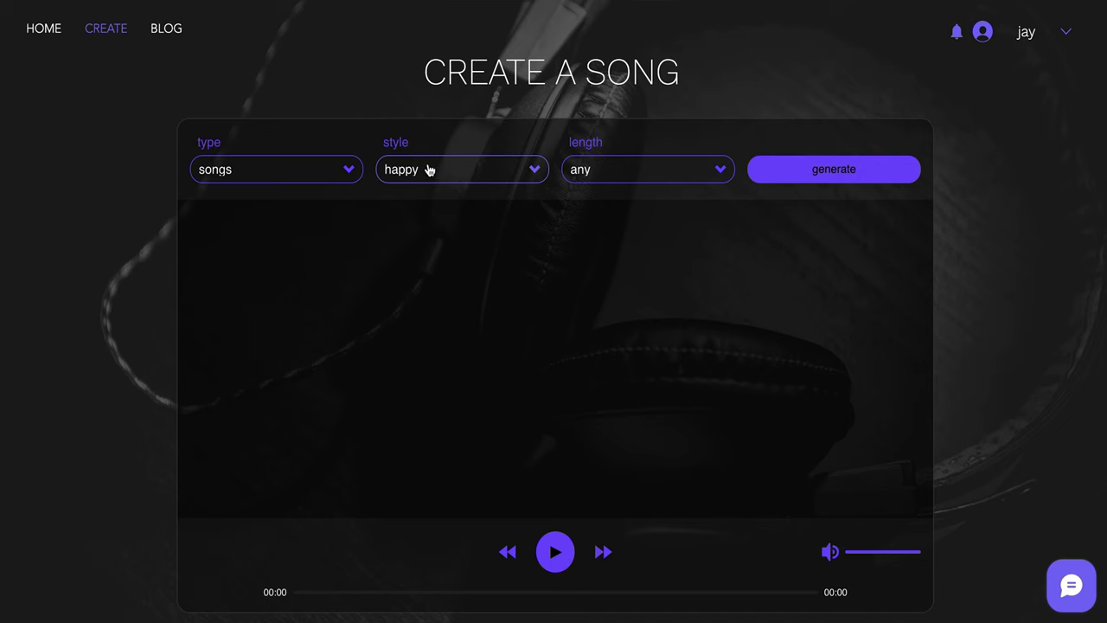
- Set the song length to short (1-30 sec) and generate happy songs
{"action": "left_click", "coordinate": [597, 177]}
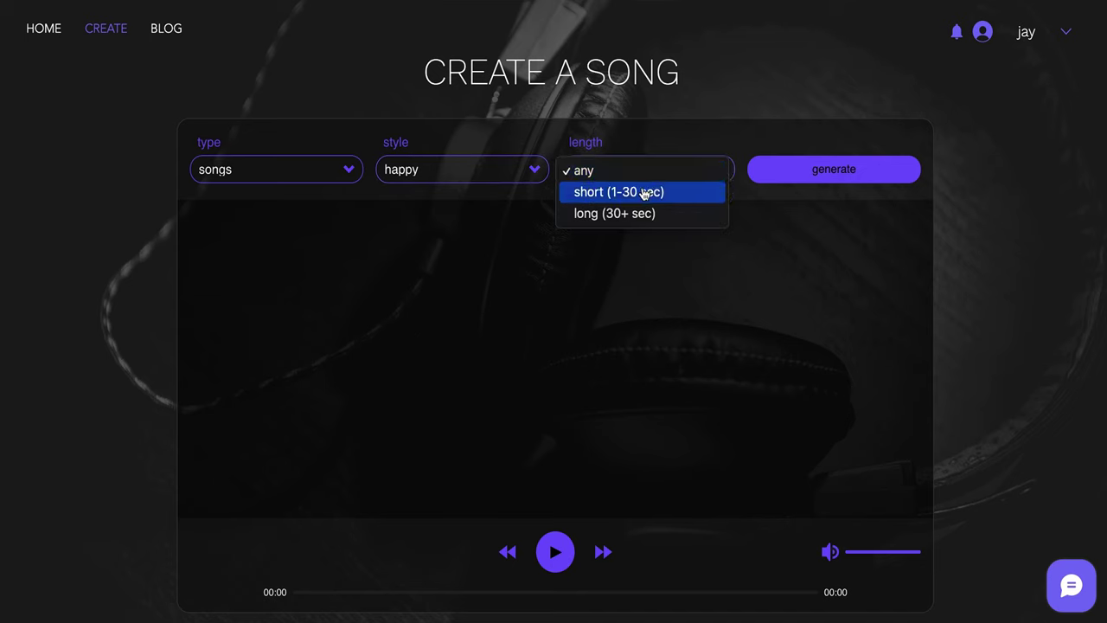
{"action": "left_click", "coordinate": [644, 194]}
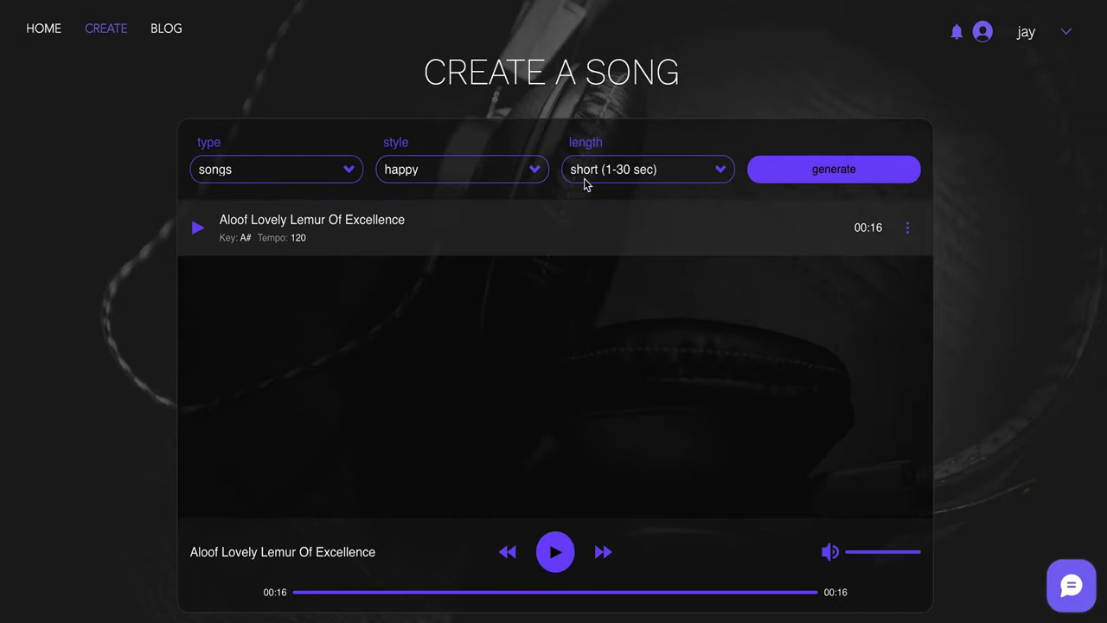
{"action": "left_click", "coordinate": [790, 173]}
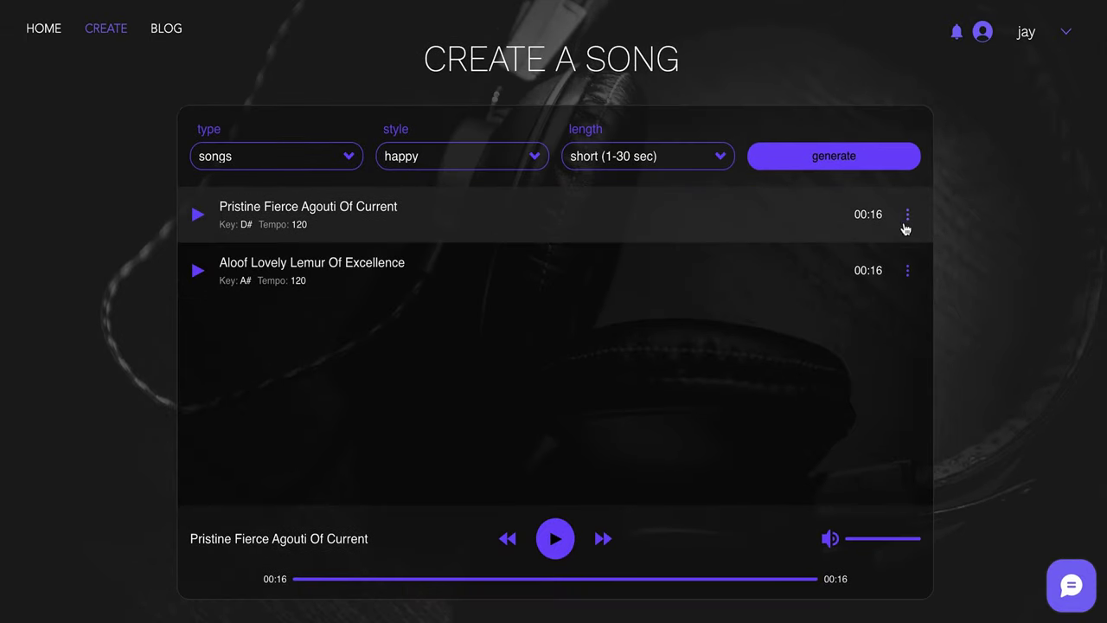
- Create an adjusted version of the song Pristine Fierce Agouti Of Current at 110 BPM with a length of 00:30
{"action": "left_click", "coordinate": [909, 216]}
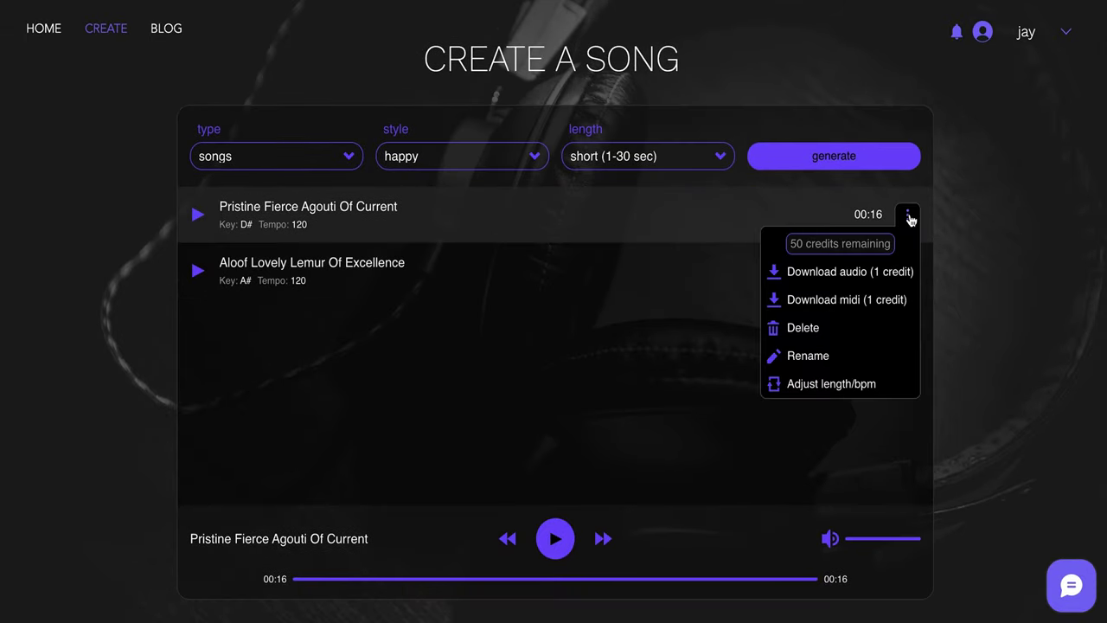
{"action": "left_click", "coordinate": [828, 386]}
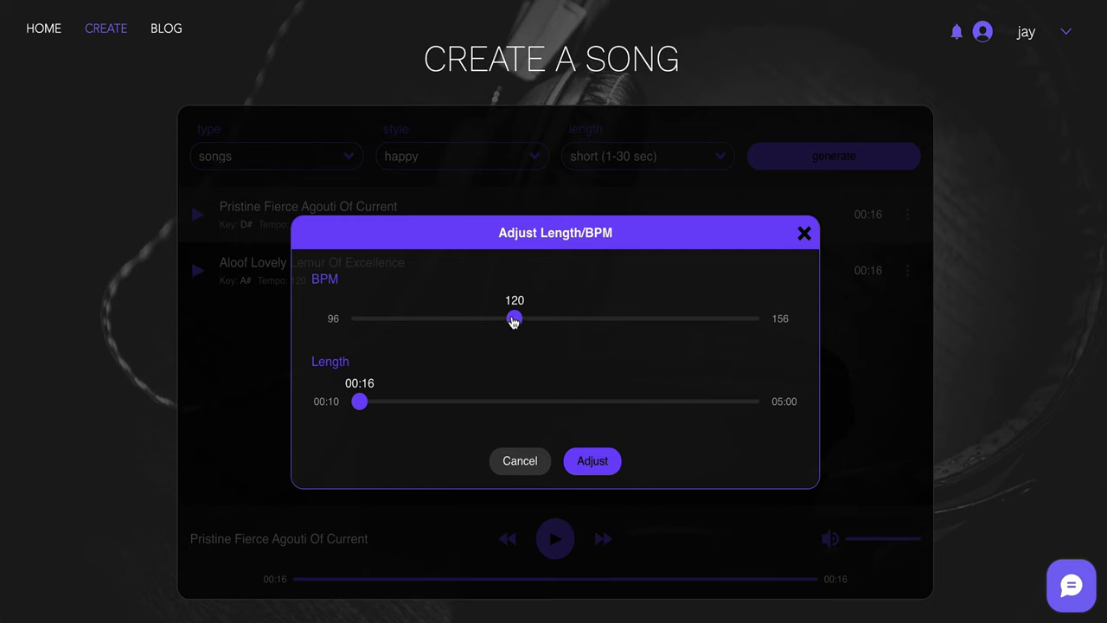
{"action": "left_click_drag", "start_coordinate": [512, 321], "coordinate": [444, 323]}
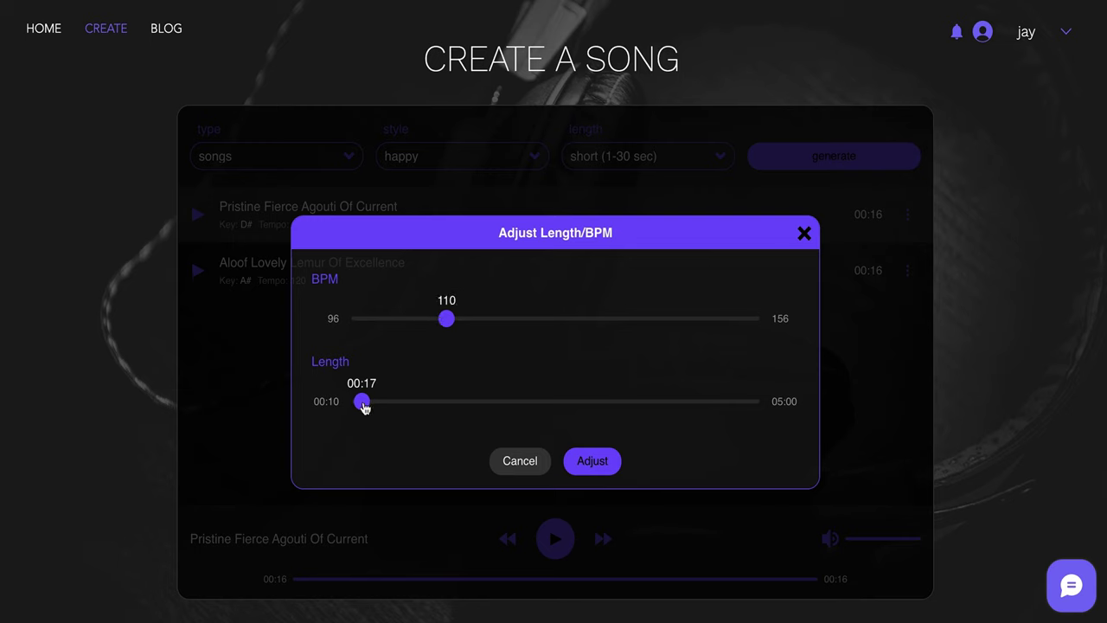
{"action": "mouse_move", "coordinate": [365, 408]}
{"action": "left_mouse_down"}
{"action": "mouse_move", "coordinate": [399, 408]}
{"action": "mouse_move", "coordinate": [380, 409]}
{"action": "left_mouse_up"}
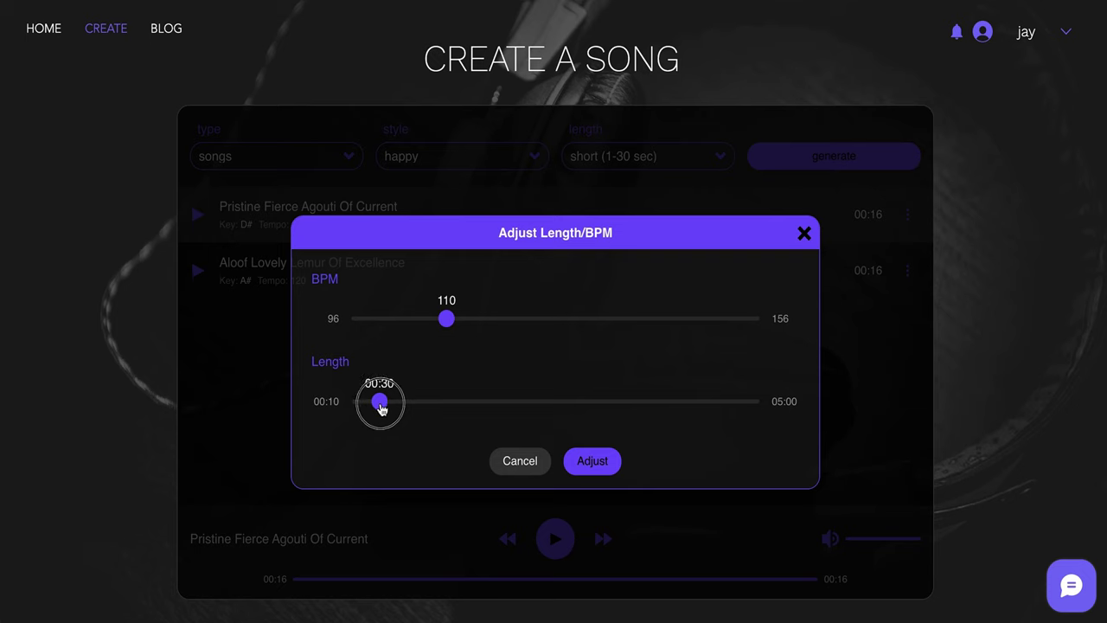
{"action": "left_click", "coordinate": [596, 463]}
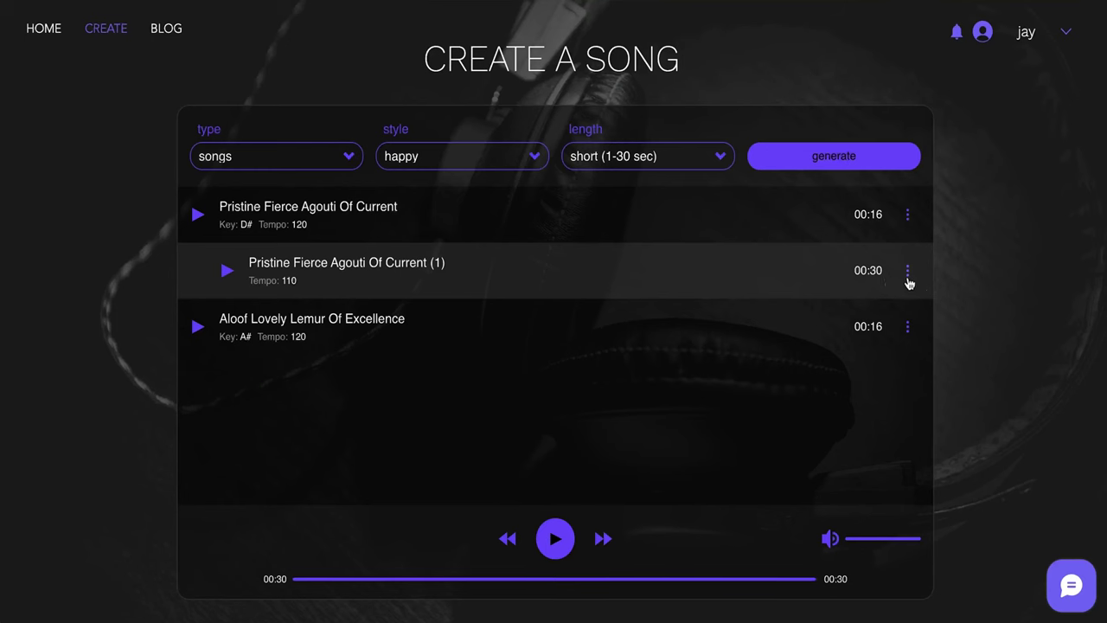
- Rename the 30-second version of the song as Waterloo Ad and download its audio
{"action": "left_click", "coordinate": [908, 275]}
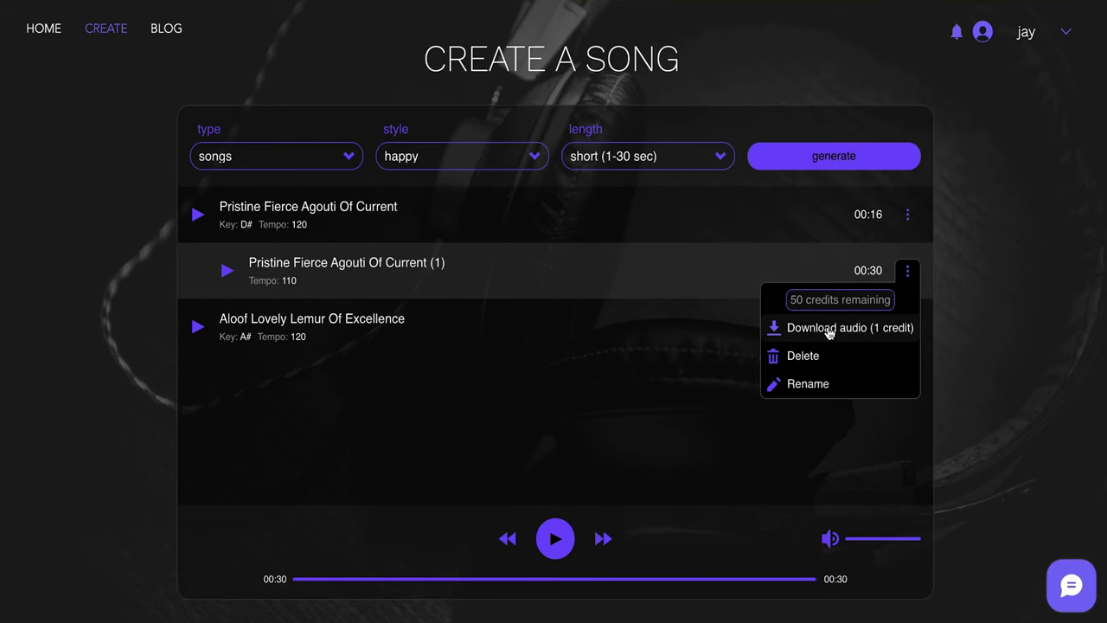
{"action": "left_click", "coordinate": [798, 386]}
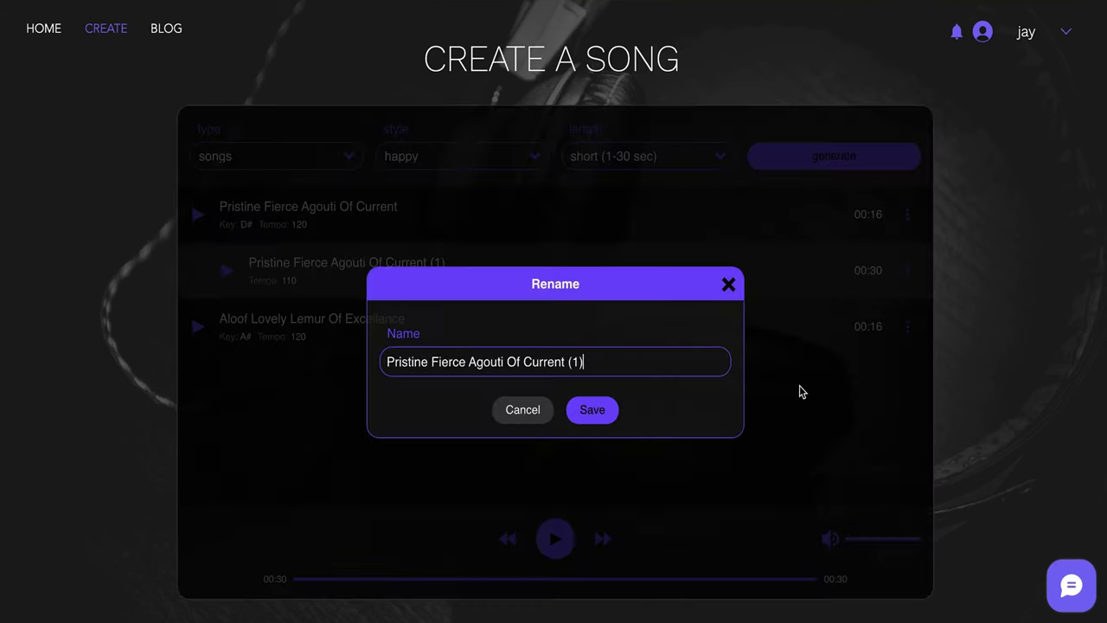
{"action": "triple_click", "coordinate": [621, 356]}
{"action": "type", "text": "Waterloo Ad"}
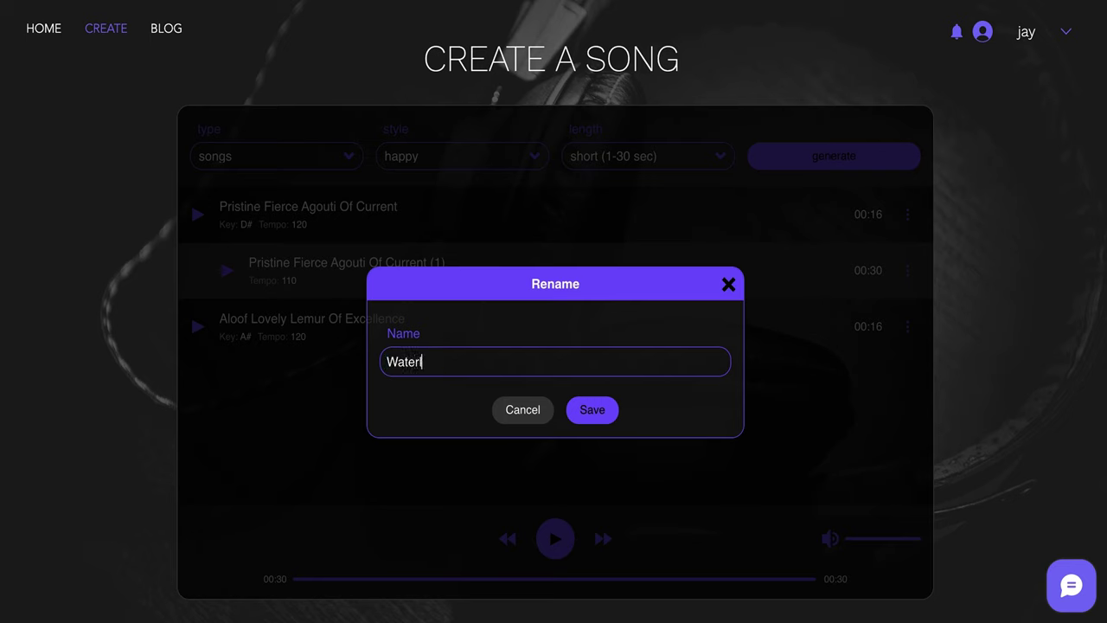
{"action": "left_click", "coordinate": [594, 414]}
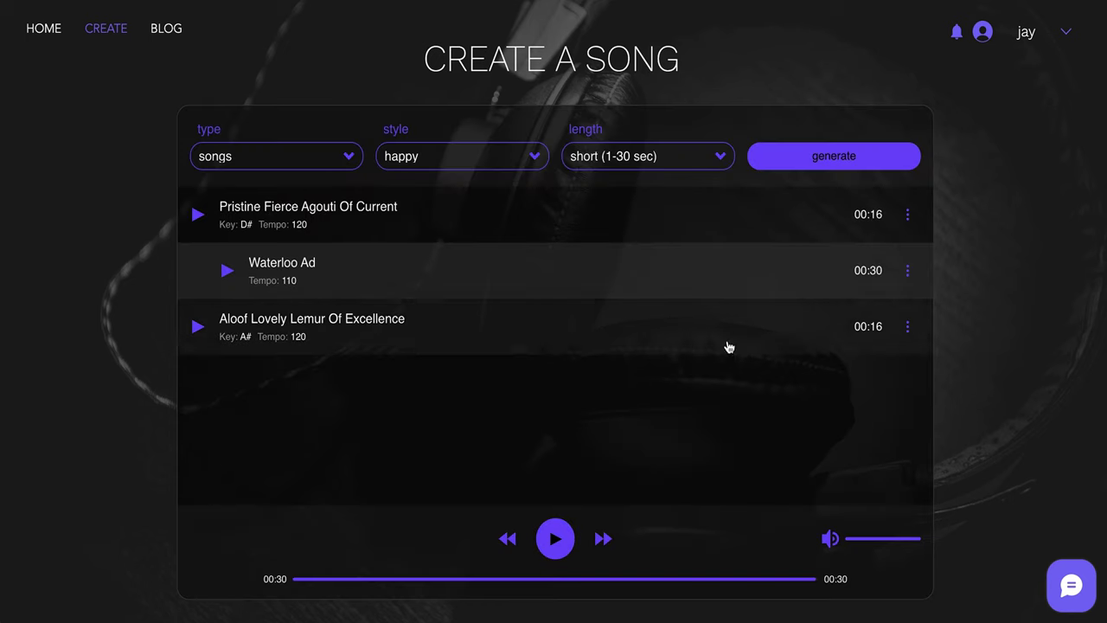
{"action": "left_click", "coordinate": [908, 270]}
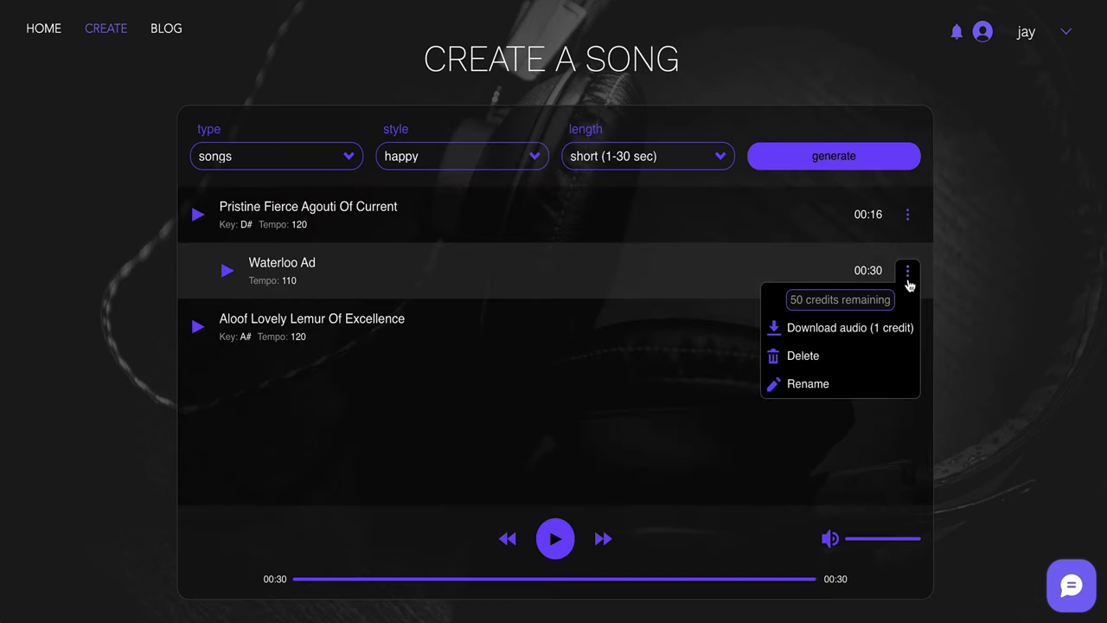
{"action": "left_click", "coordinate": [837, 330]}
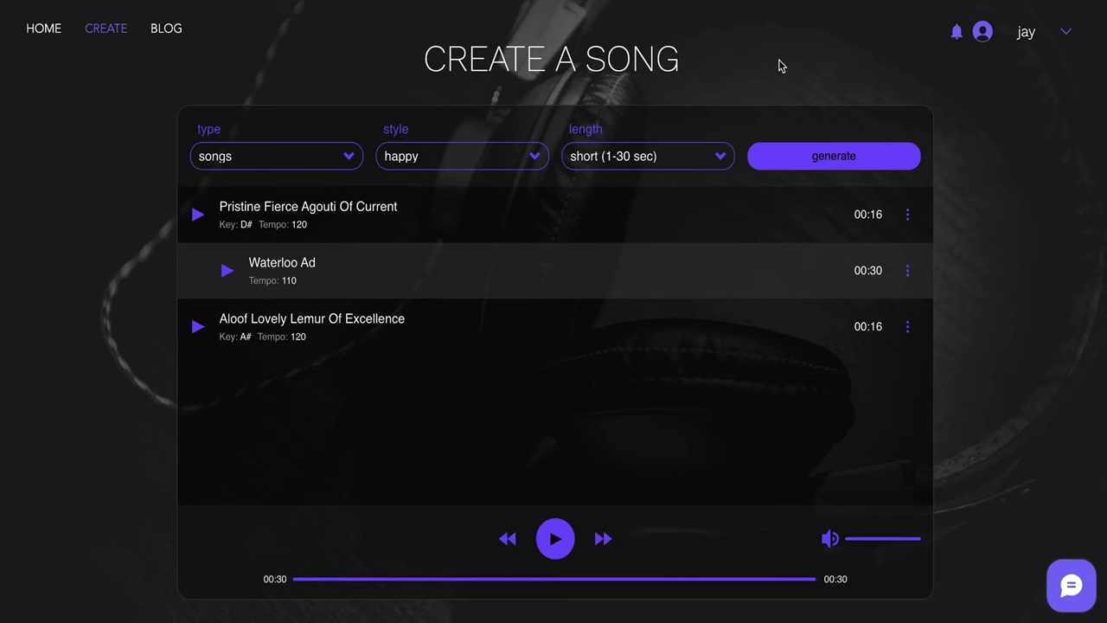
- Set the song generator's type to chords and its style to guitar
{"action": "left_click", "coordinate": [352, 174]}
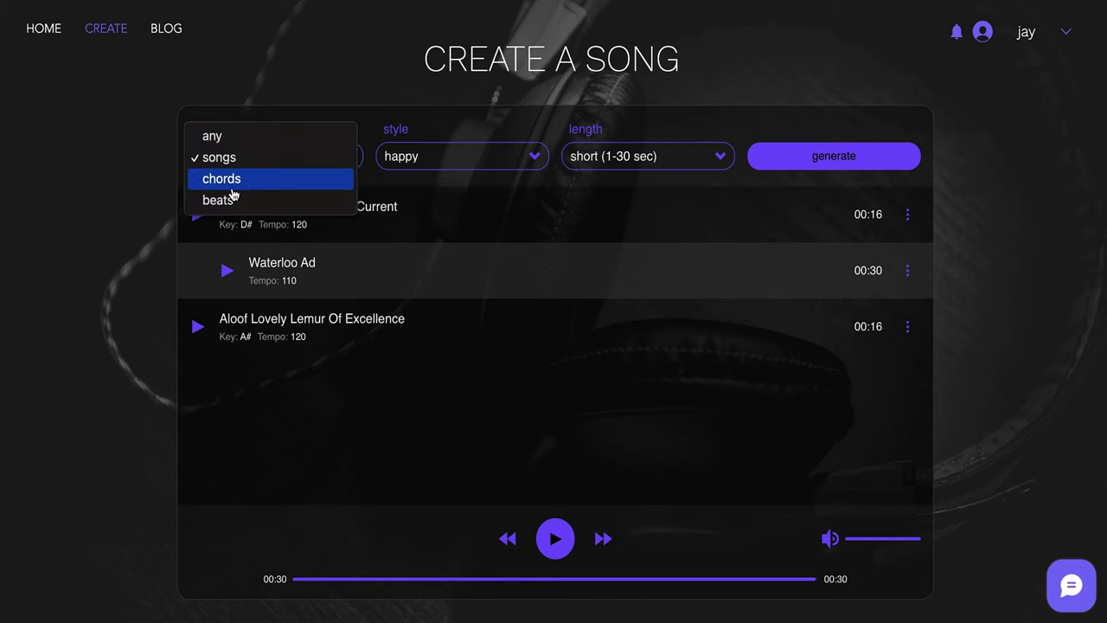
{"action": "left_click", "coordinate": [231, 186]}
{"action": "left_click", "coordinate": [446, 163]}
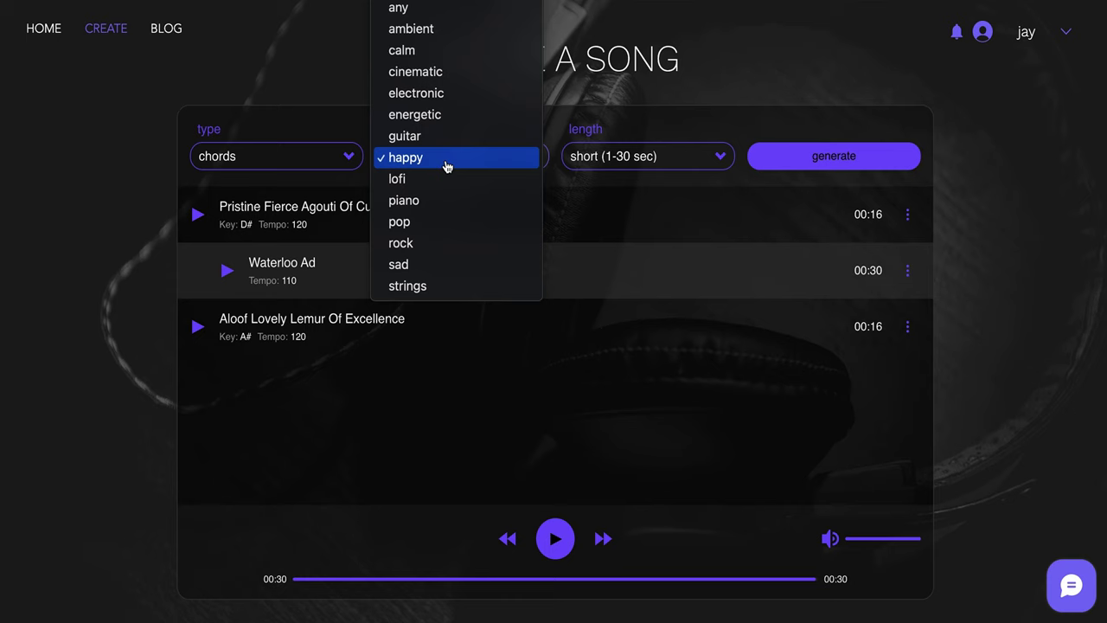
{"action": "left_click", "coordinate": [447, 136]}
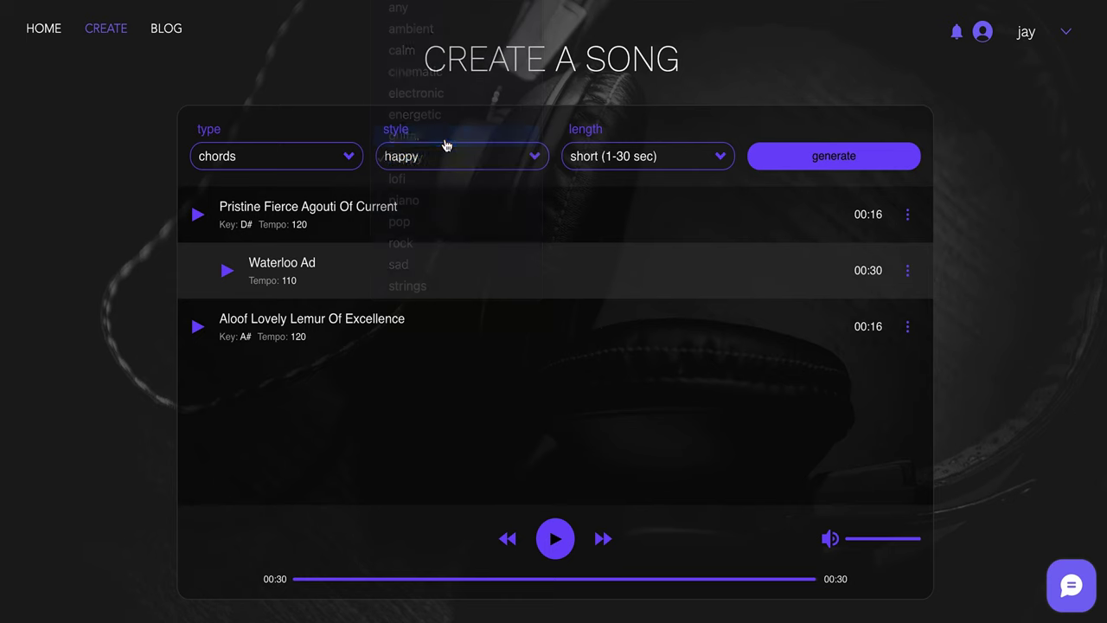
- Delete the songs Pristine Fierce Agouti Of Current and Aloof Lovely Lemur Of Excellence from the song list
{"action": "left_click", "coordinate": [913, 222]}
{"action": "left_click", "coordinate": [819, 336]}
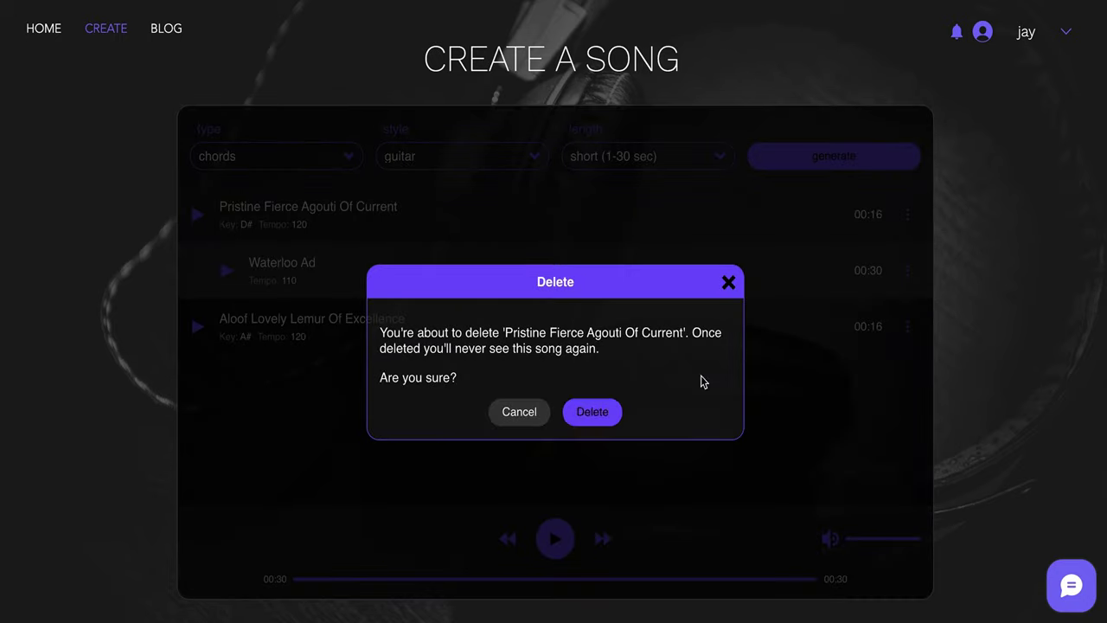
{"action": "left_click", "coordinate": [584, 417]}
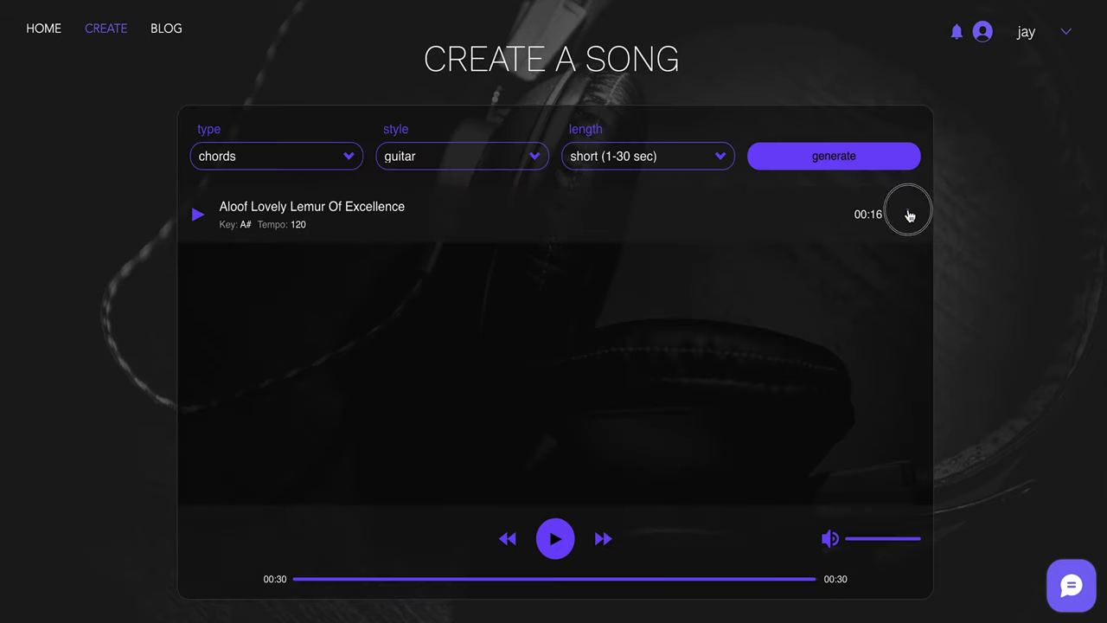
{"action": "left_click", "coordinate": [909, 216]}
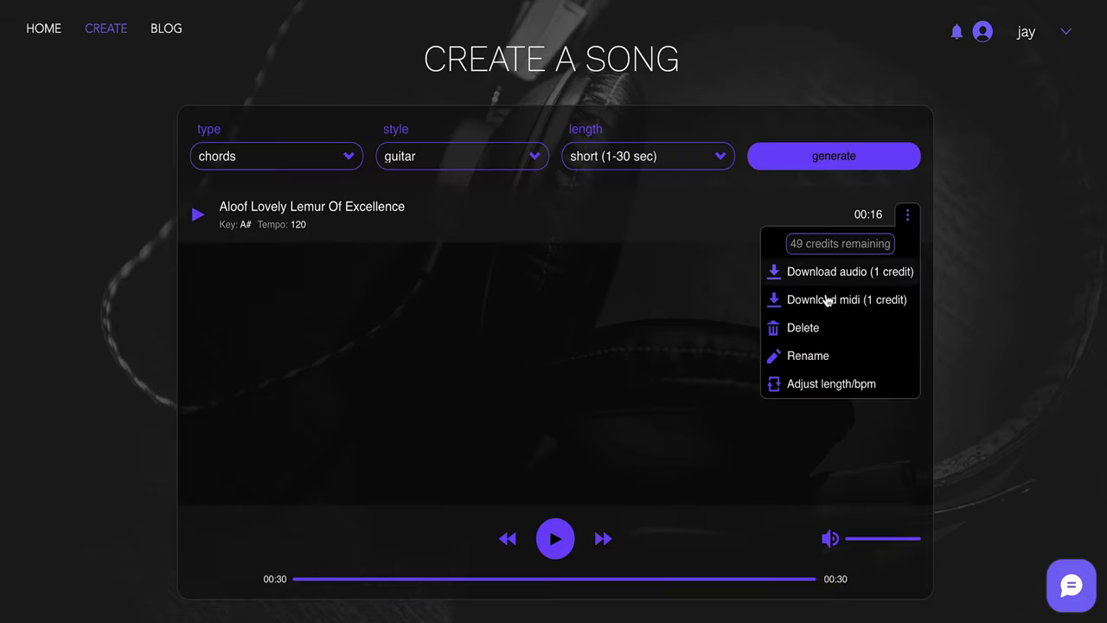
{"action": "left_click", "coordinate": [803, 338]}
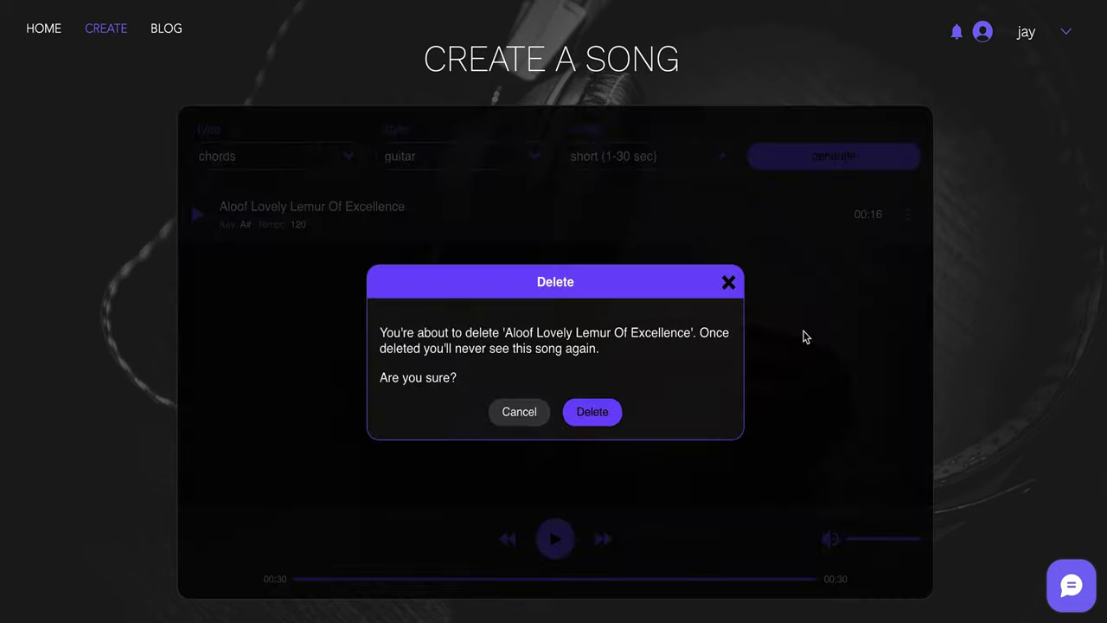
{"action": "left_click", "coordinate": [582, 419]}
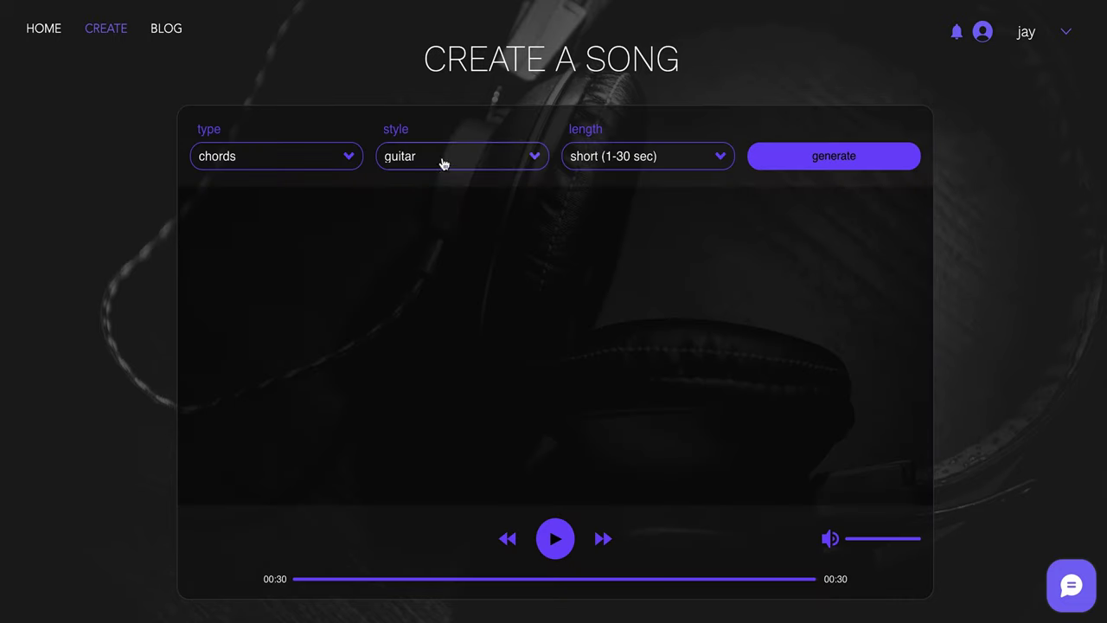
- Generate a short guitar chords track, set the type to beats, and open the style choices
{"action": "left_click", "coordinate": [814, 154]}
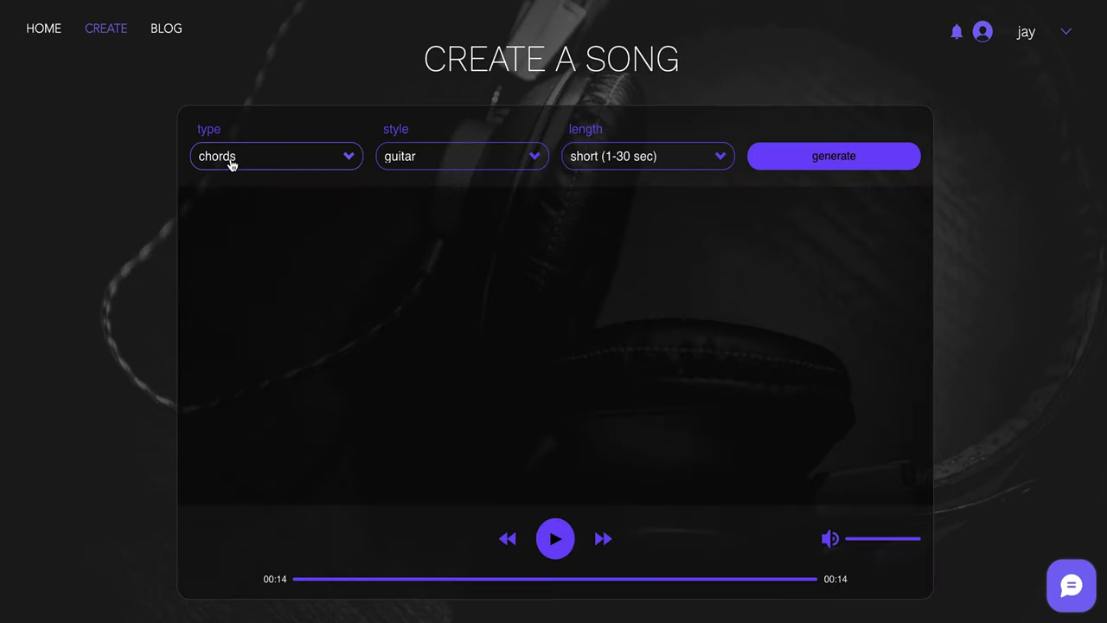
{"action": "left_click", "coordinate": [230, 164]}
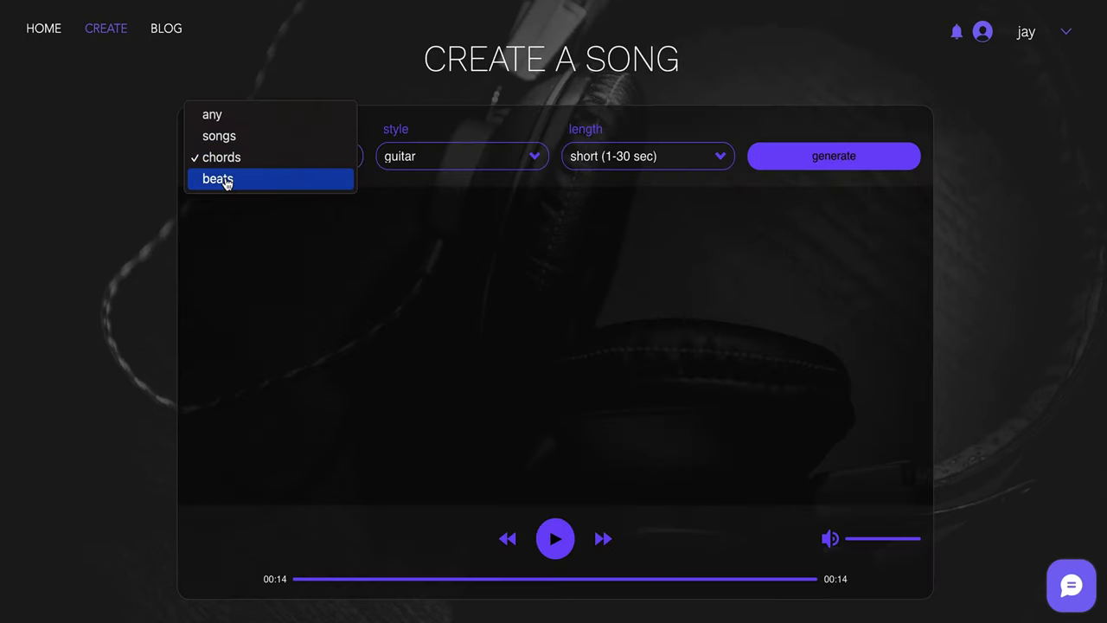
{"action": "left_click", "coordinate": [225, 182]}
{"action": "left_click", "coordinate": [435, 172]}
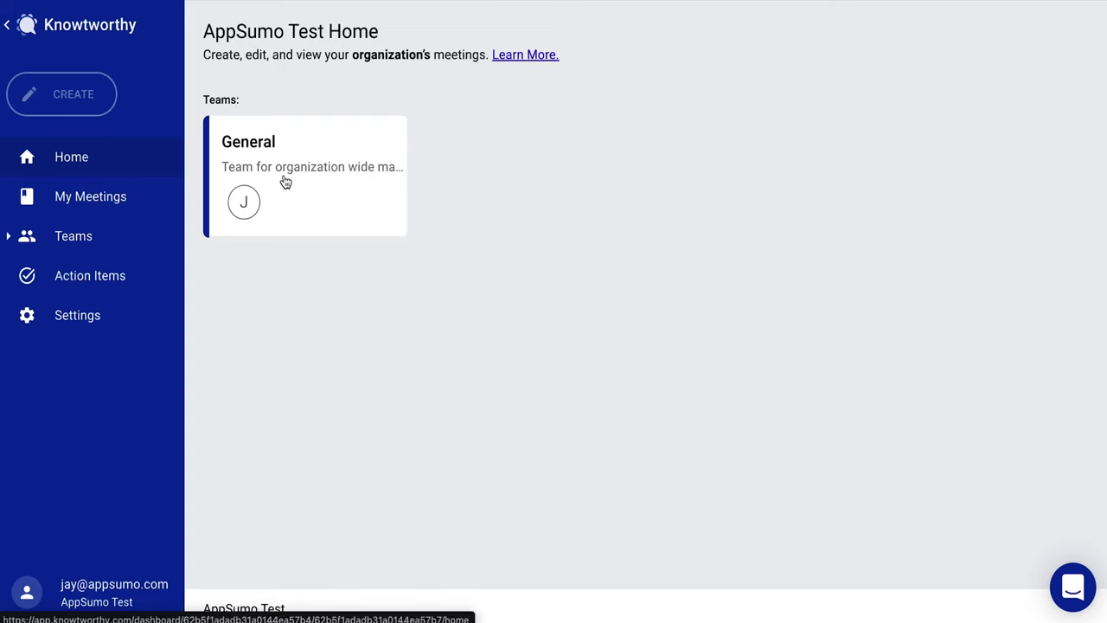
- In Knowtworthy, open the General team and create a new meeting in it
{"action": "left_click", "coordinate": [318, 161]}
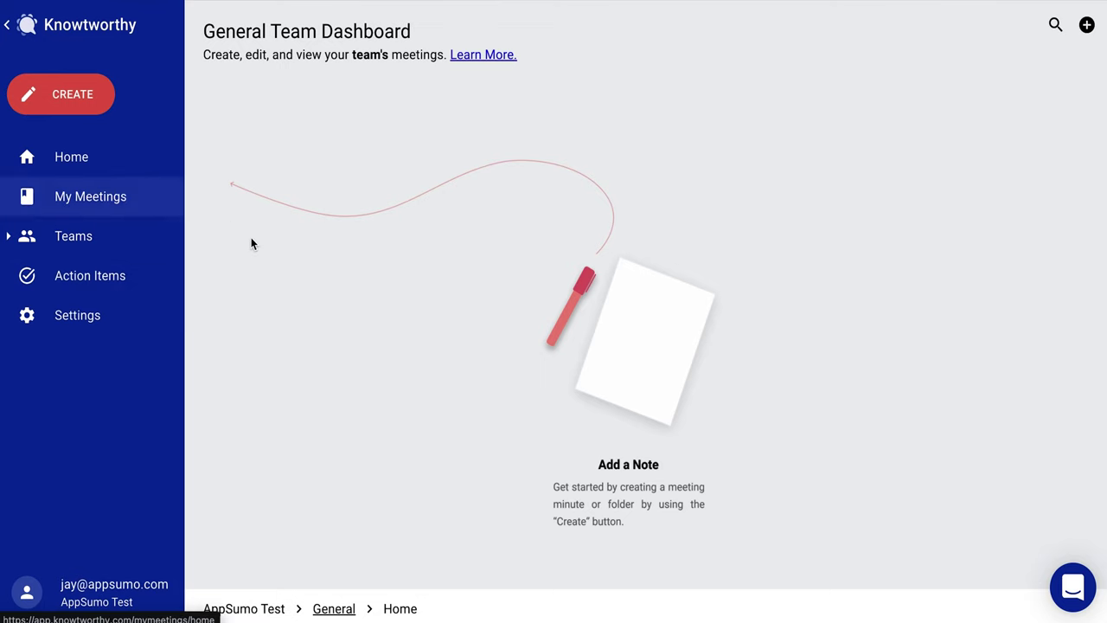
{"action": "left_click", "coordinate": [79, 106]}
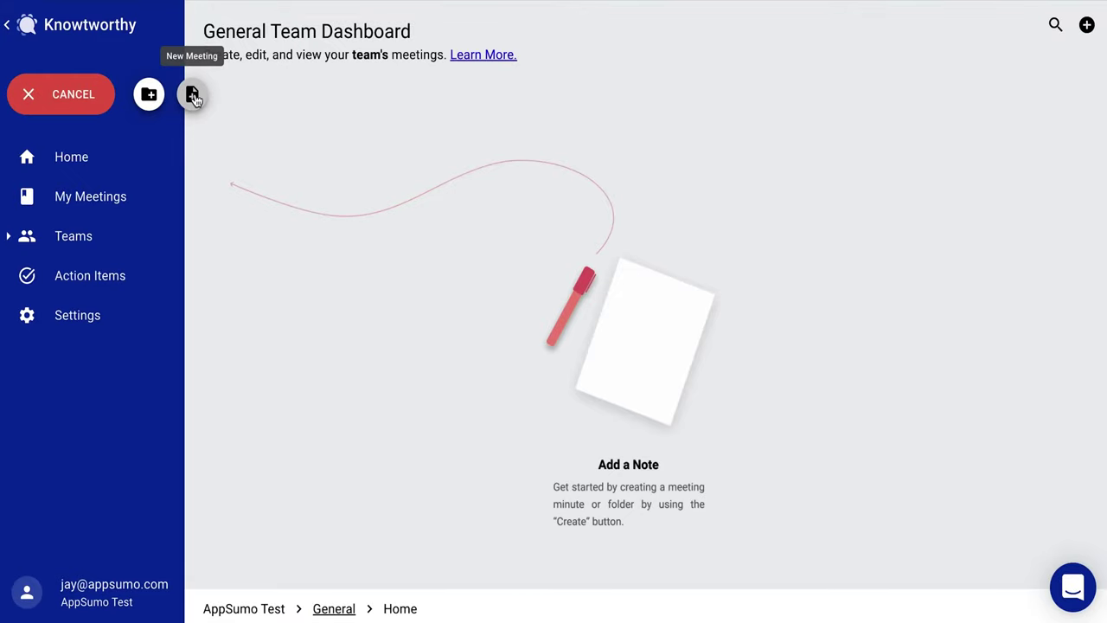
{"action": "left_click", "coordinate": [193, 95]}
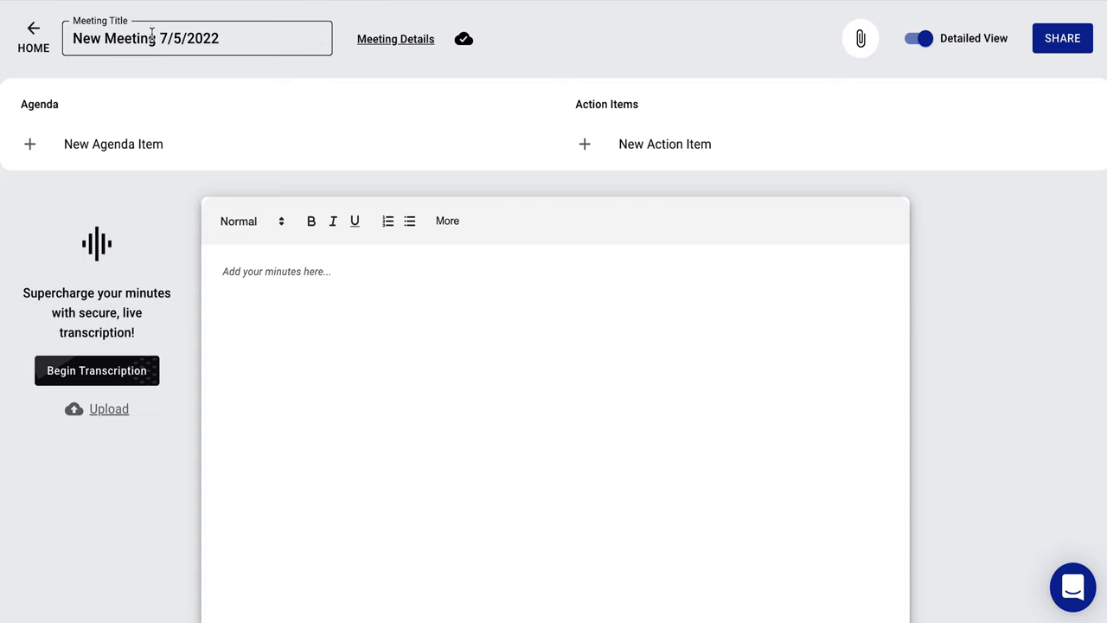
- Change the new meeting's title to Super Secret Hydration Meeting
{"action": "left_click", "coordinate": [118, 43]}
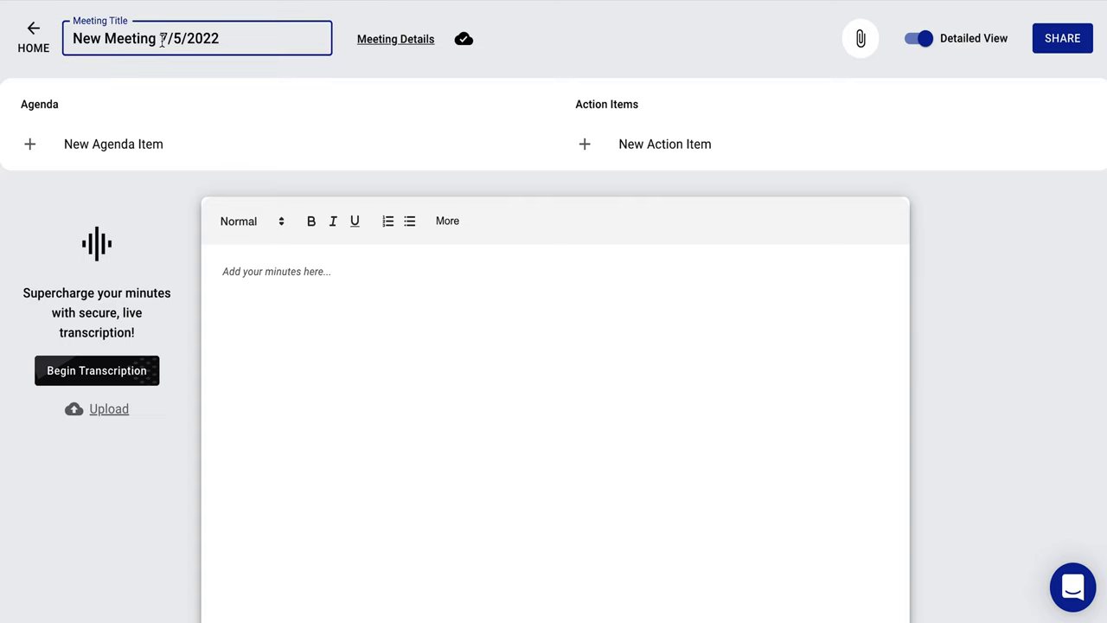
{"action": "triple_click", "coordinate": [243, 35]}
{"action": "type", "text": "S"}
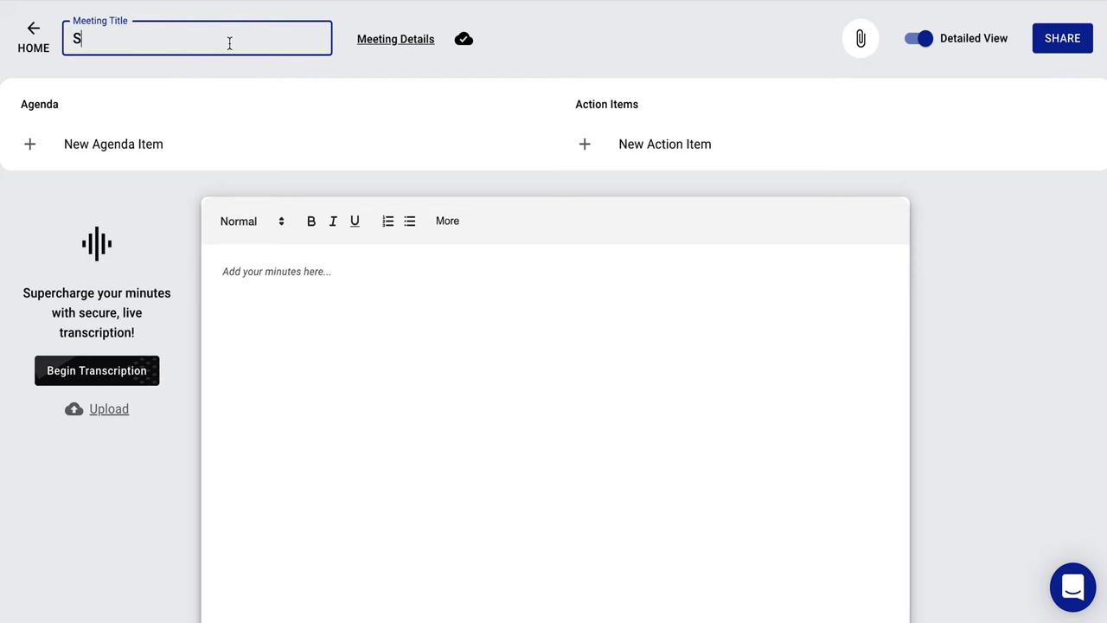
{"action": "type", "text": "uper Secret "}
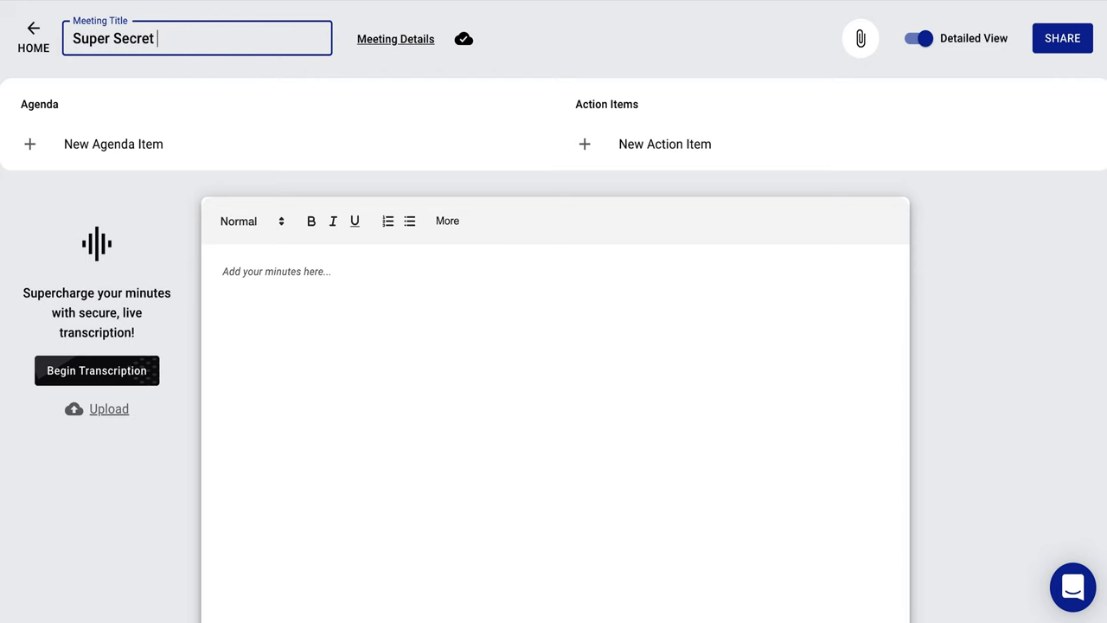
{"action": "type", "text": "Hydration Meeting"}
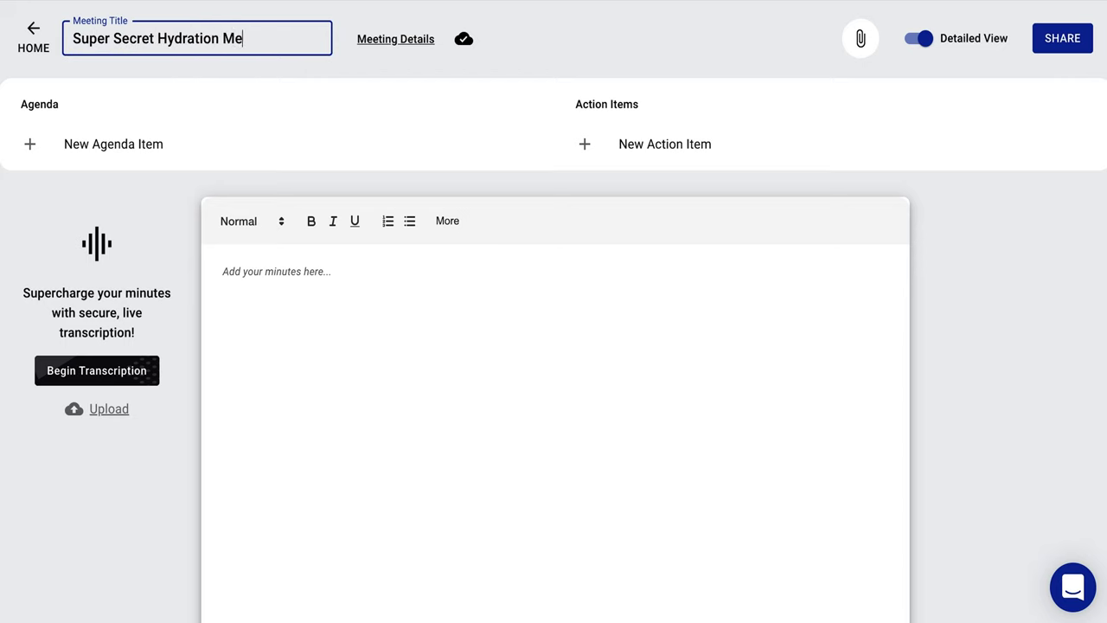
{"action": "left_click", "coordinate": [206, 82]}
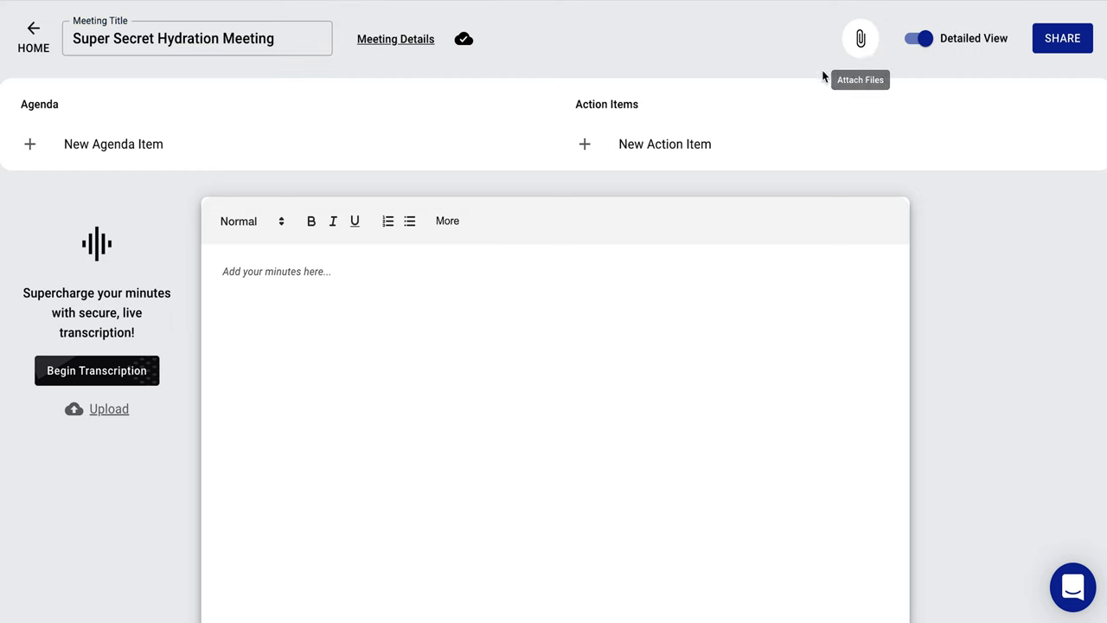
- Preview the meeting page in Focused View and return to Detailed View
{"action": "left_click", "coordinate": [922, 39]}
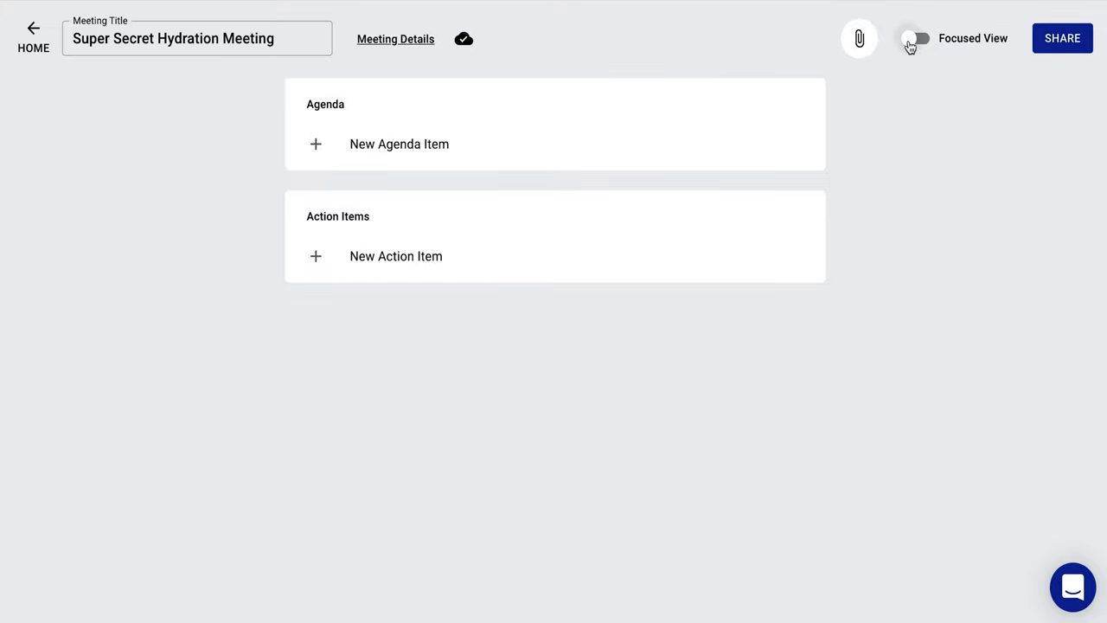
{"action": "left_click", "coordinate": [912, 42]}
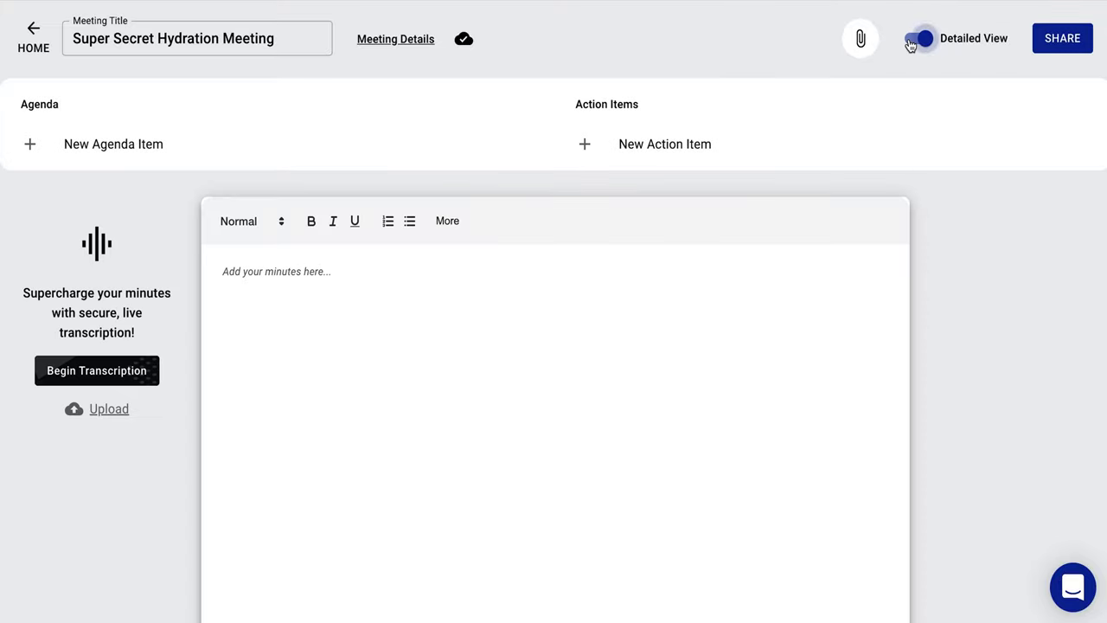
- Review the meeting's sharing options and close them without sending an invite
{"action": "left_click", "coordinate": [1064, 39]}
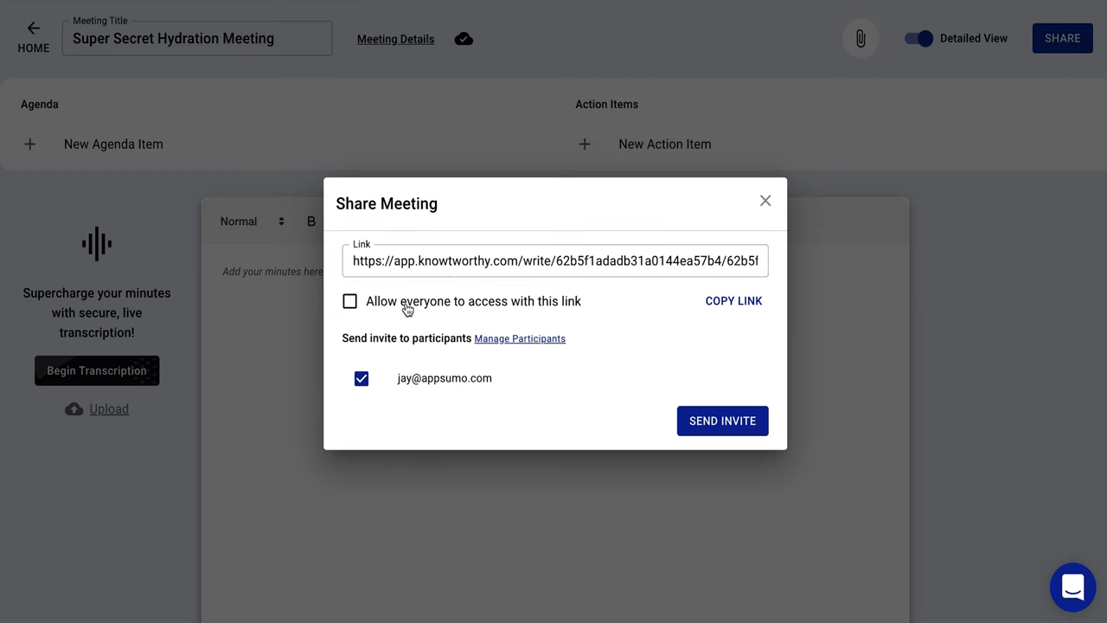
{"action": "left_click", "coordinate": [765, 202]}
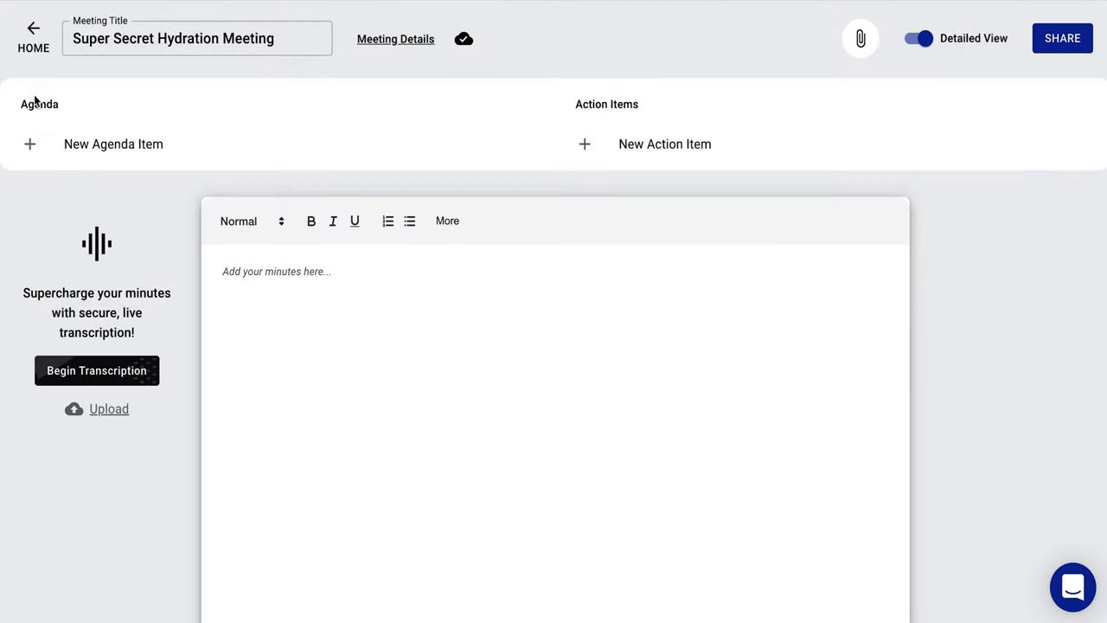
- Add the agenda items New Sparkling Water Idea, Ingredients and How to Market said water
{"action": "left_click", "coordinate": [32, 147]}
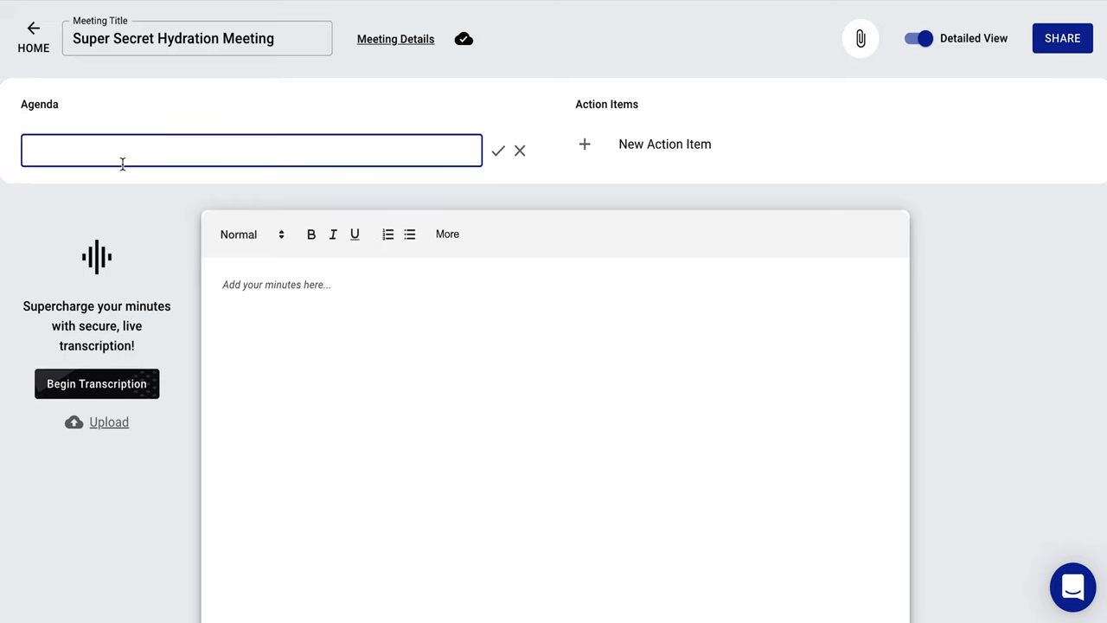
{"action": "type", "text": "Ne"}
{"action": "type", "text": "w Spar"}
{"action": "type", "text": "kling Wat"}
{"action": "type", "text": "er Ide"}
{"action": "type", "text": "How to Market"}
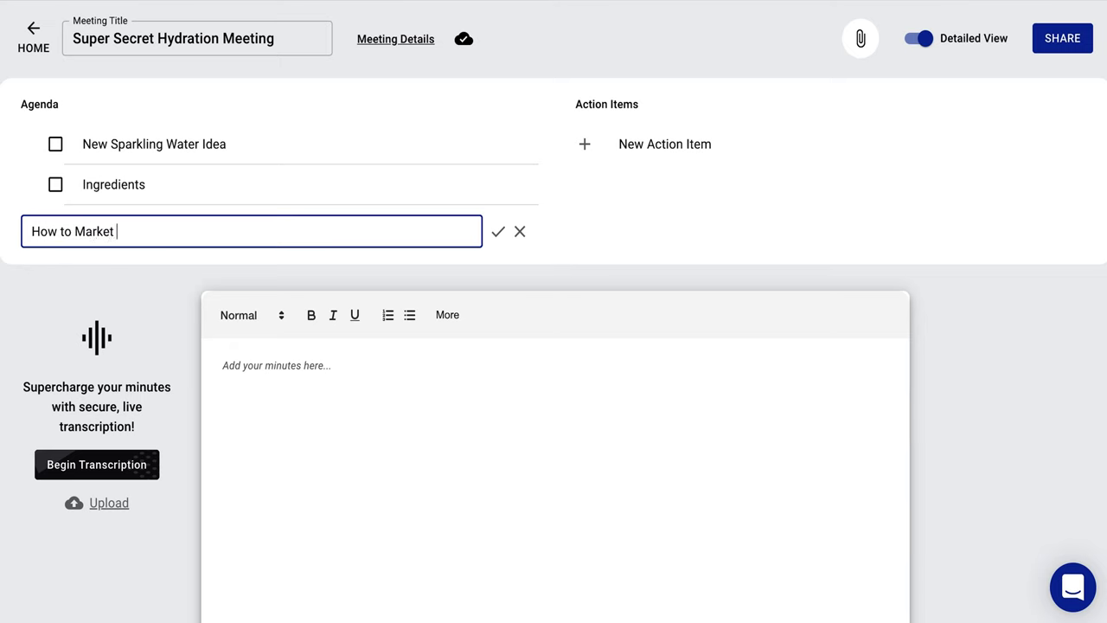
{"action": "type", "text": " said ware"}
{"action": "type", "text": "er"}
{"action": "key", "text": "Return"}
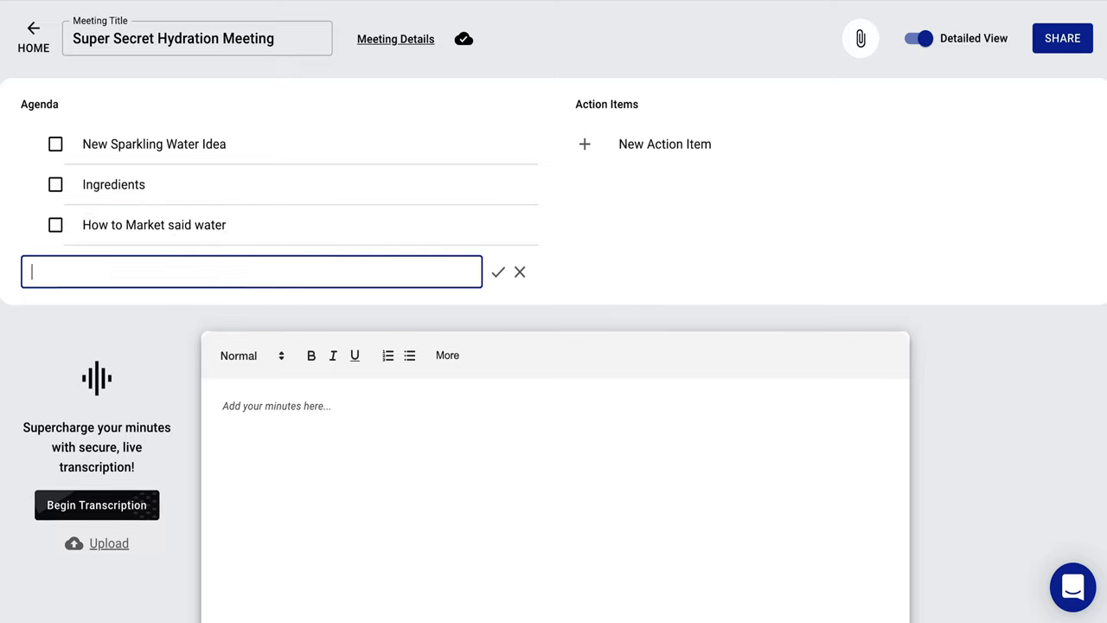
- Add Company fun (water park???) as the fourth agenda item
{"action": "type", "text": "Compna"}
{"action": "key", "text": "BackSpace"}
{"action": "key", "text": "BackSpace"}
{"action": "type", "text": "(water park???"}
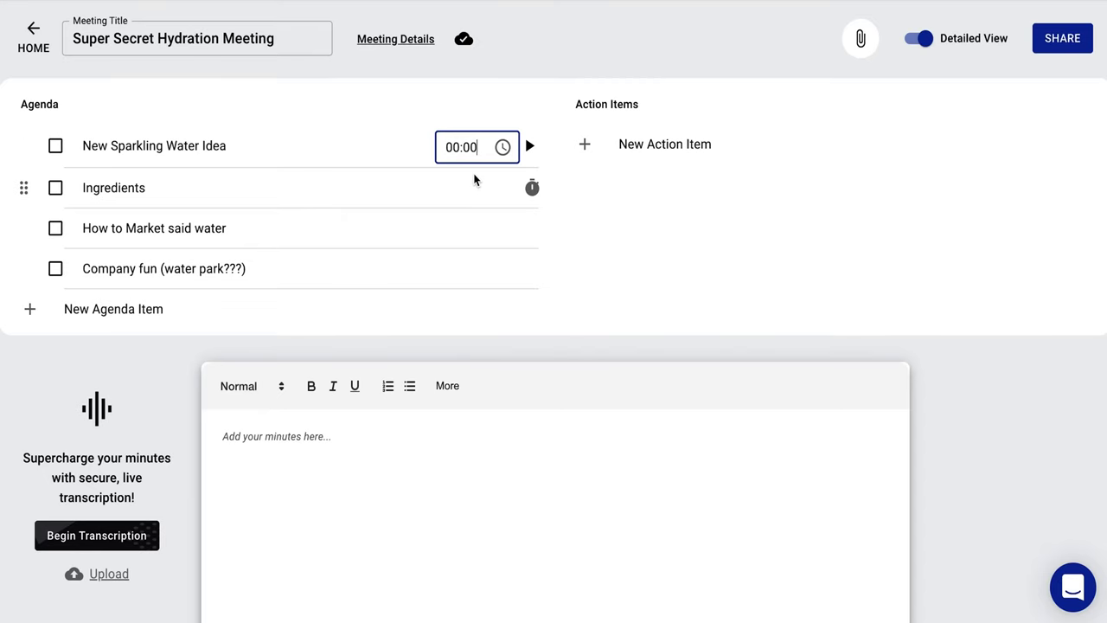
- Set the time allotted to New Sparkling Water Idea to 00:30 and to Ingredients to 00:05
{"action": "key", "text": "BackSpace"}
{"action": "left_click", "coordinate": [458, 94]}
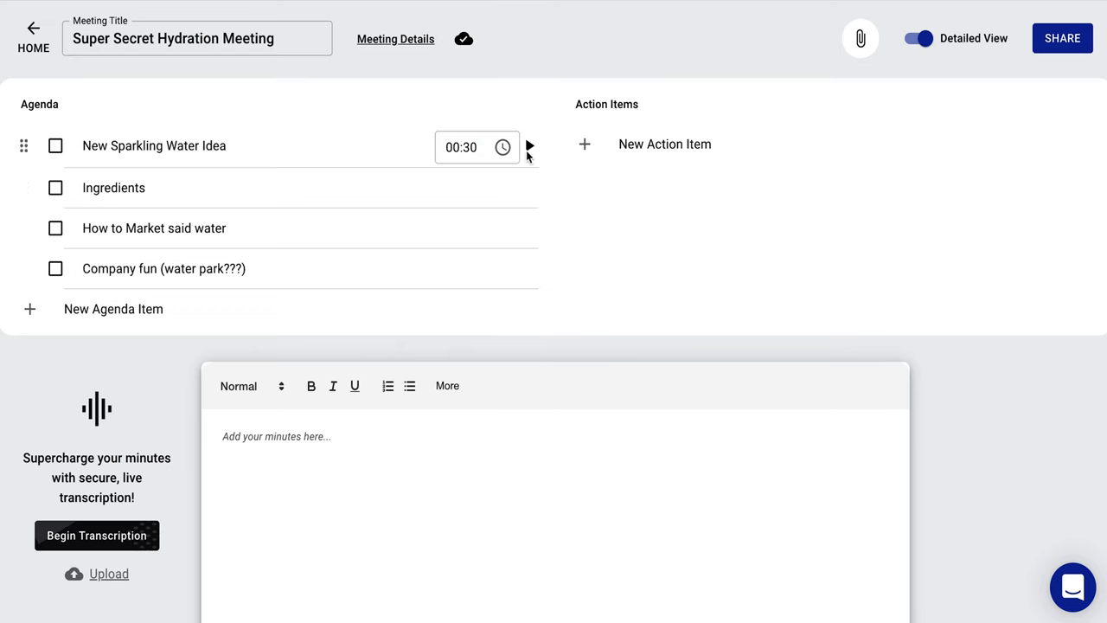
{"action": "left_click", "coordinate": [484, 187]}
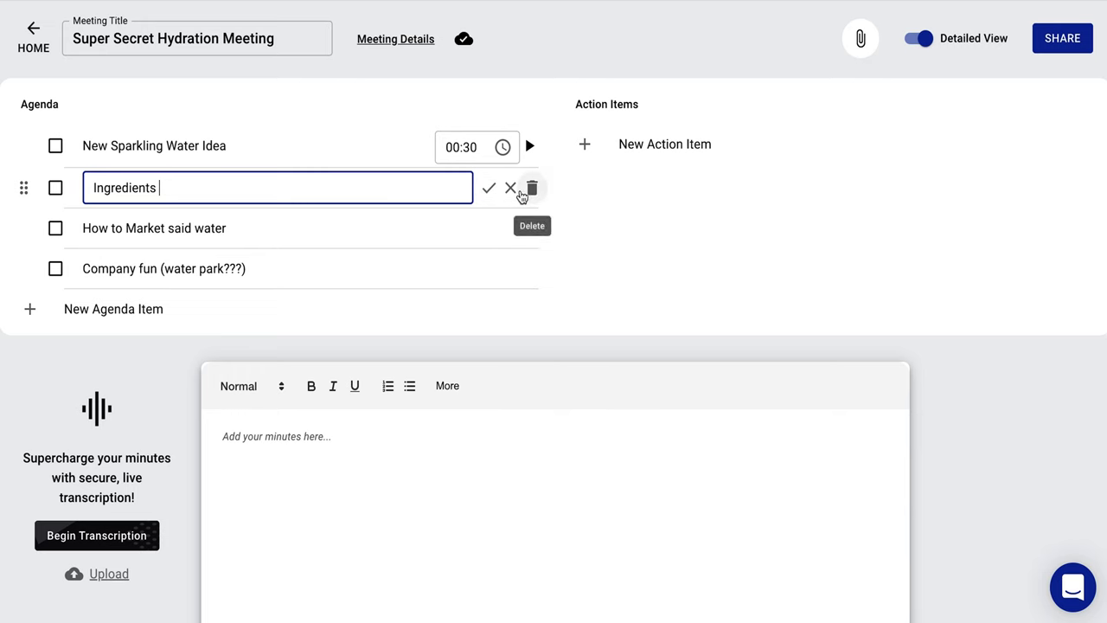
{"action": "left_click", "coordinate": [511, 187]}
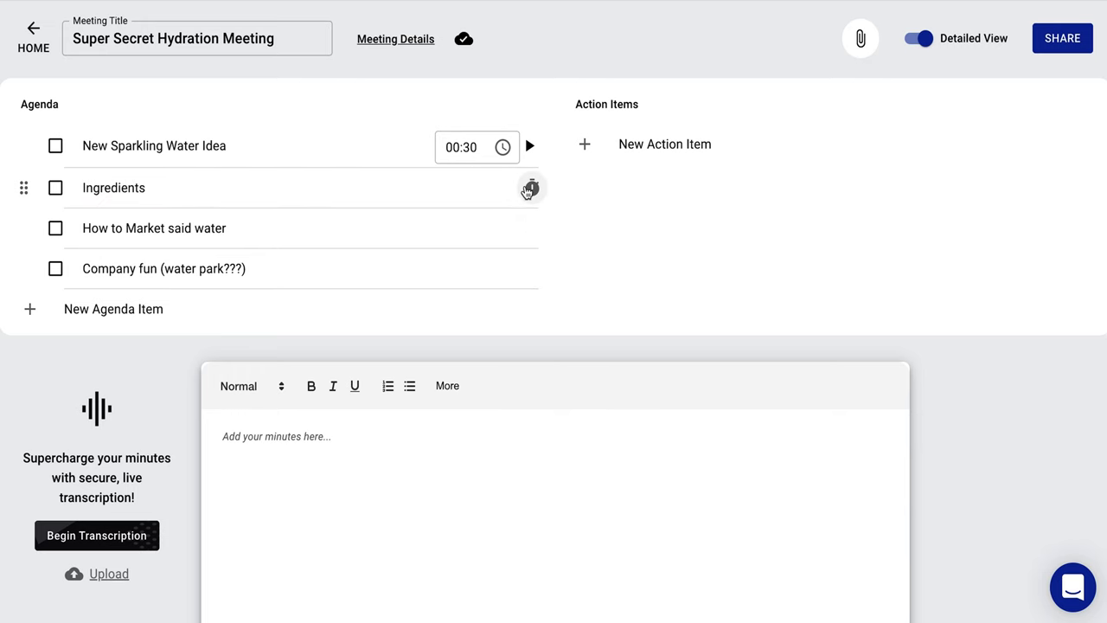
{"action": "left_click", "coordinate": [529, 189]}
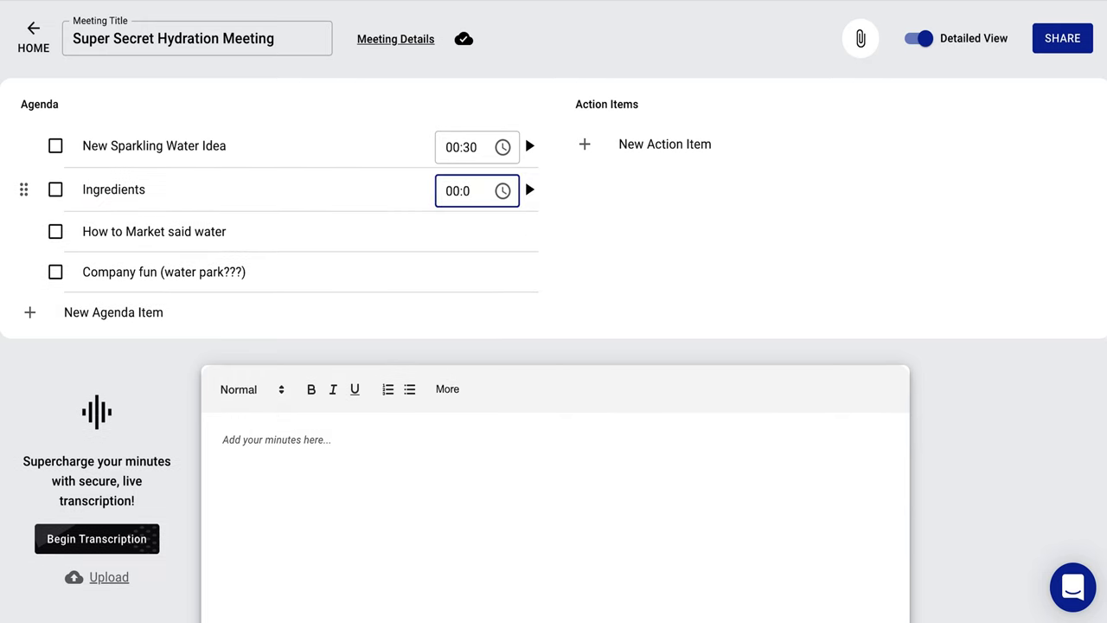
{"action": "type", "text": "5"}
{"action": "left_click", "coordinate": [506, 102]}
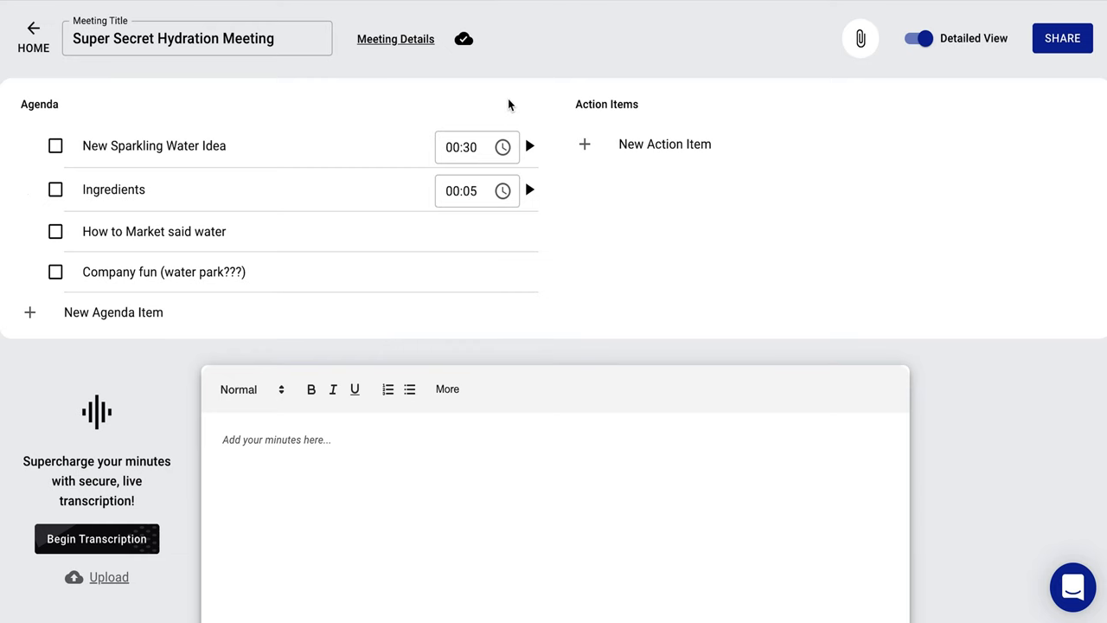
- Set the time allotted to How to Market said water to 00:10 and to Company fun (water park???) to 00:15
{"action": "left_click", "coordinate": [532, 236]}
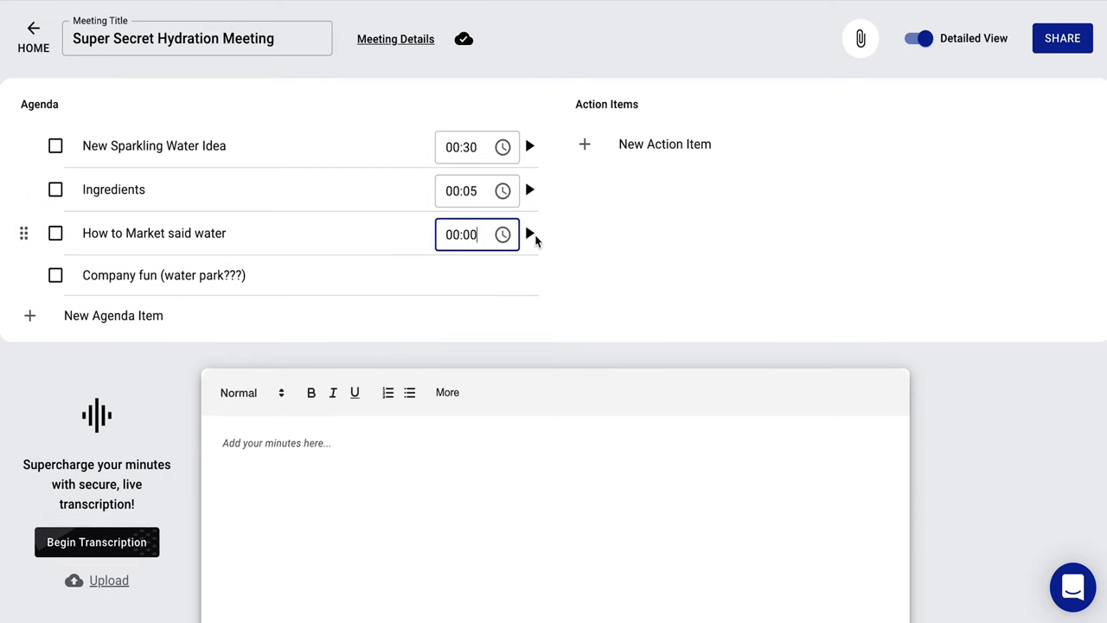
{"action": "key", "text": "BackSpace"}
{"action": "type", "text": ":10"}
{"action": "left_click", "coordinate": [507, 79]}
{"action": "left_click", "coordinate": [529, 277]}
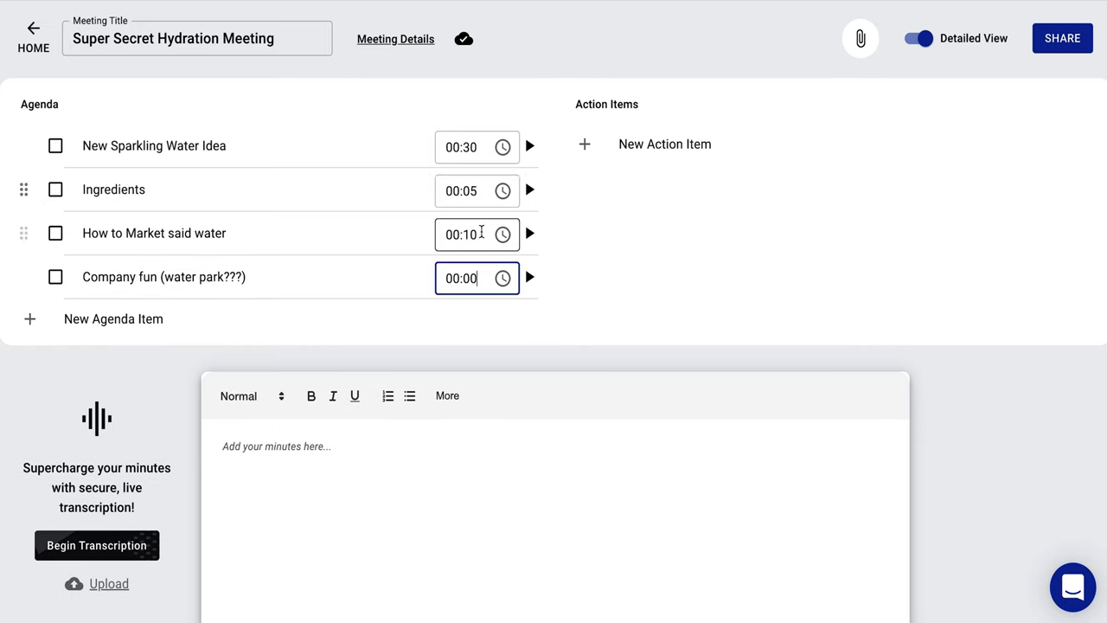
{"action": "key", "text": "BackSpace"}
{"action": "key", "text": "BackSpace"}
{"action": "type", "text": "15"}
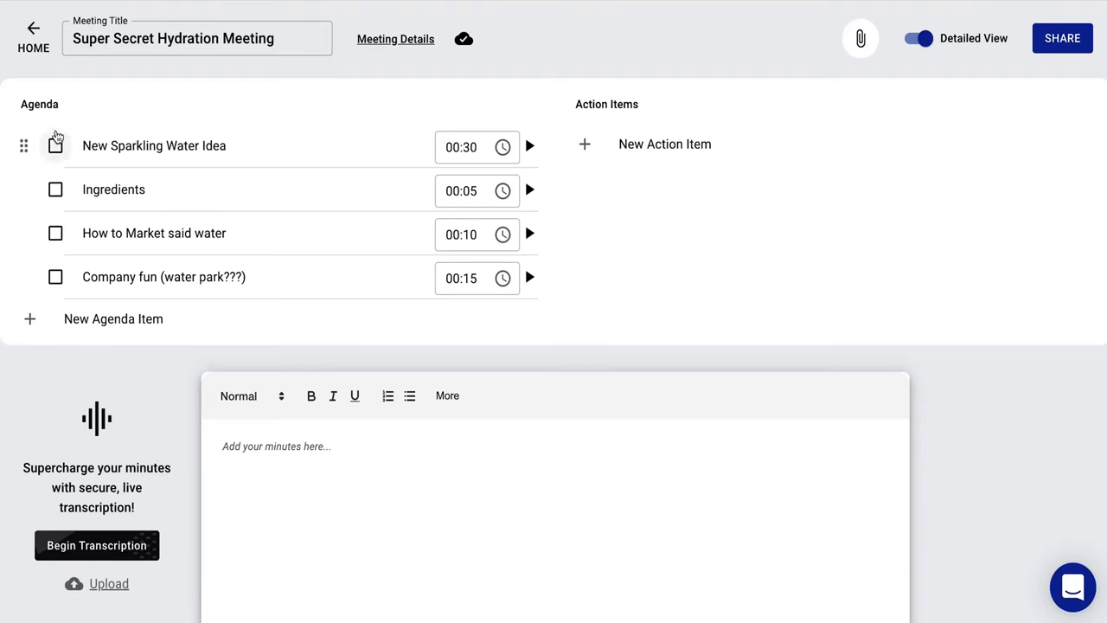
- Start the timer of the New Sparkling Water Idea agenda item and pause it
{"action": "left_click", "coordinate": [529, 147]}
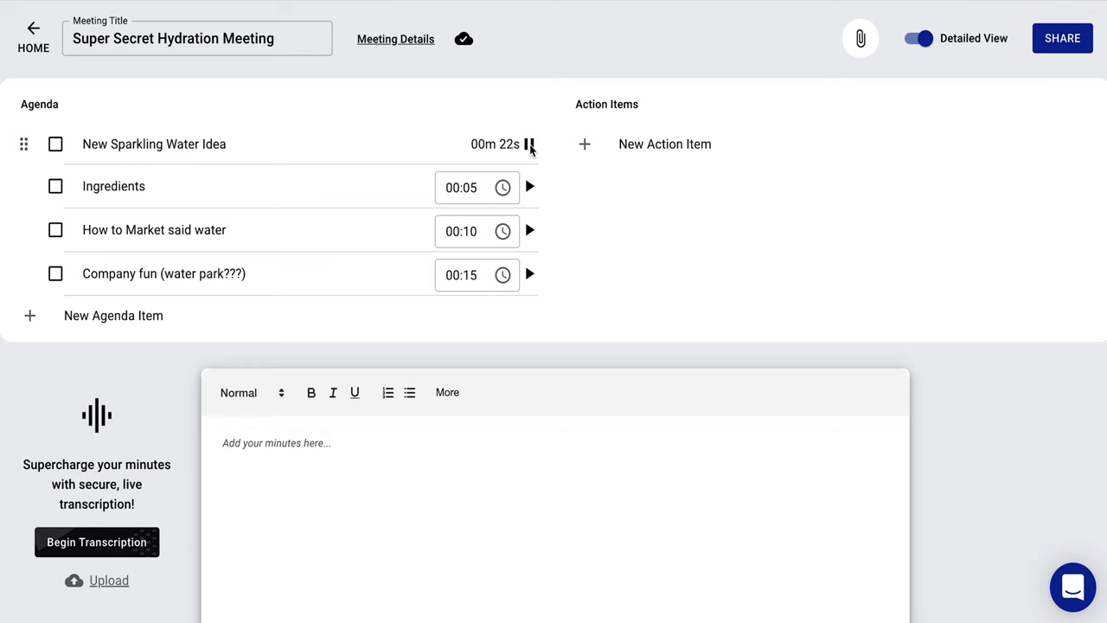
{"action": "left_click", "coordinate": [529, 145]}
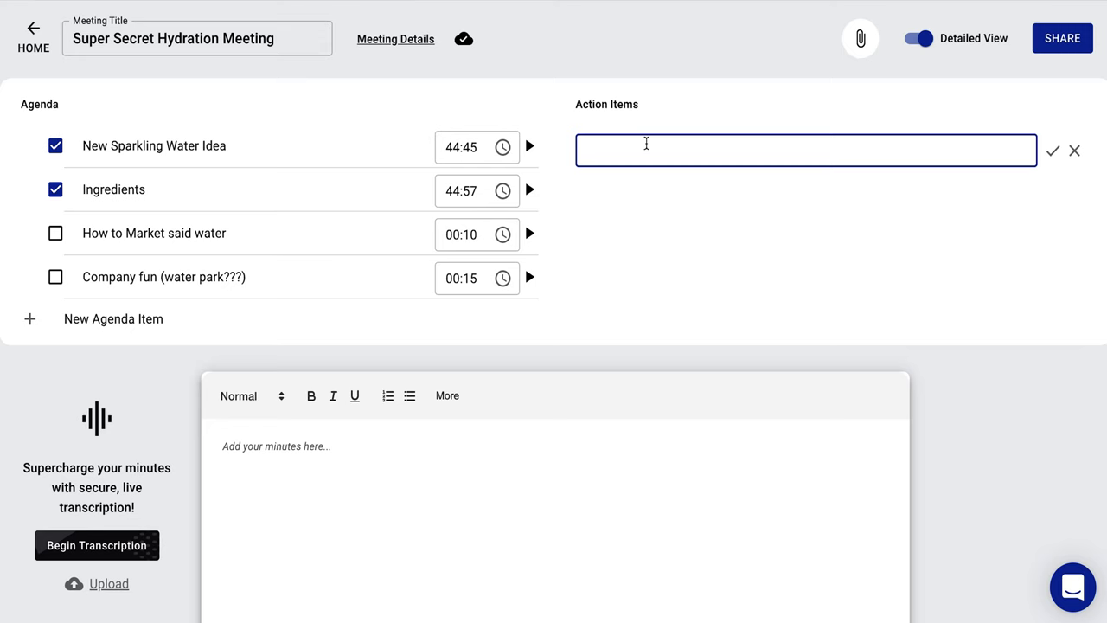
- Add the action item "Who's running the company create memo" to the meeting
{"action": "type", "text": "Who's runnign "}
{"action": "type", "text": "t"}
{"action": "key", "text": "BackSpace"}
{"action": "key", "text": "BackSpace"}
{"action": "key", "text": "BackSpace"}
{"action": "key", "text": "BackSpace"}
{"action": "type", "text": "ng the company"}
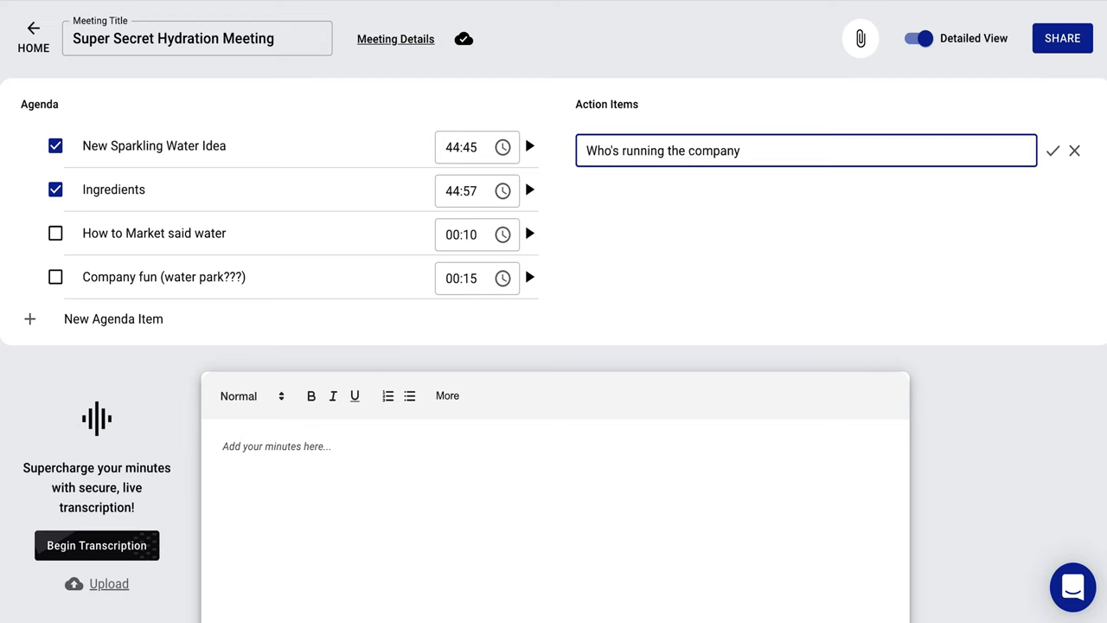
{"action": "type", "text": "create memo"}
{"action": "left_click", "coordinate": [1053, 153]}
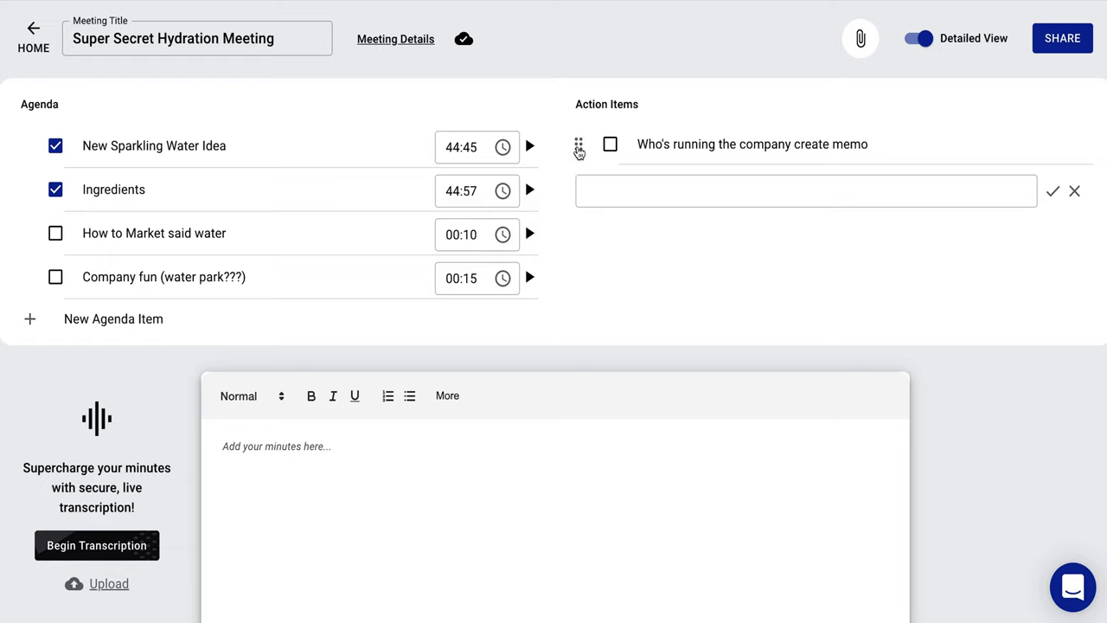
- Open the action item for editing and rename it "Who's running the company? create memo"
{"action": "left_click", "coordinate": [726, 145]}
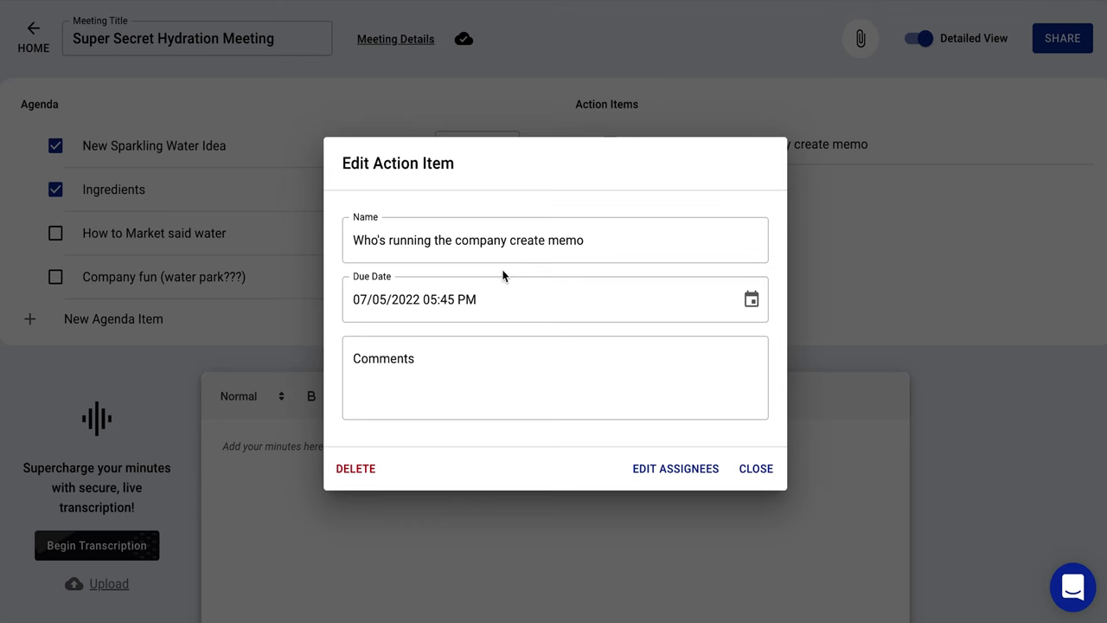
{"action": "left_click", "coordinate": [503, 239]}
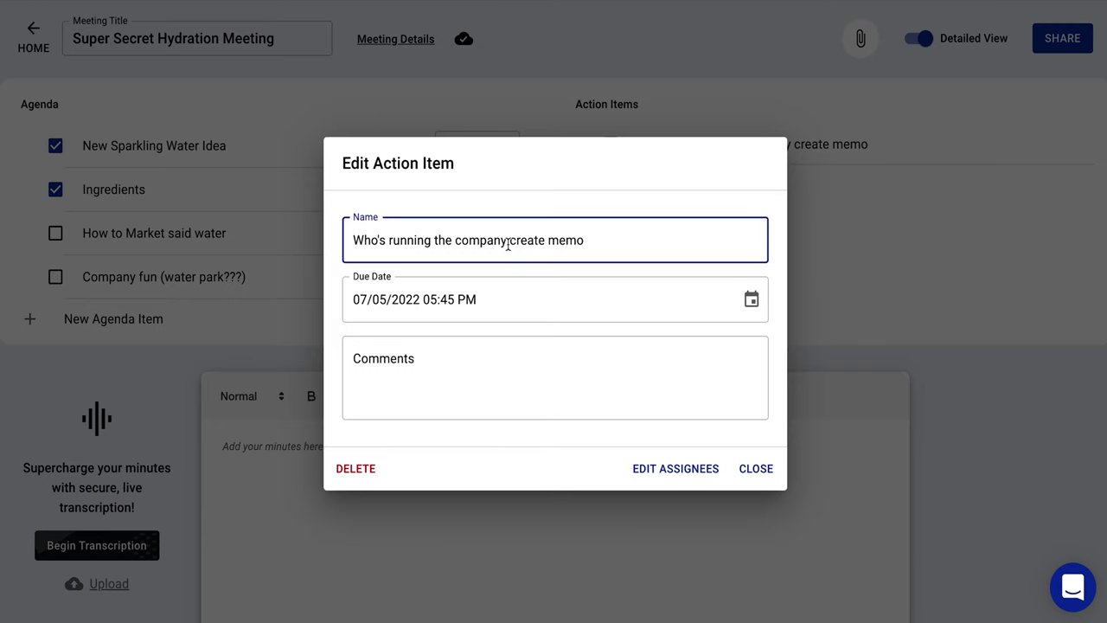
{"action": "type", "text": "?"}
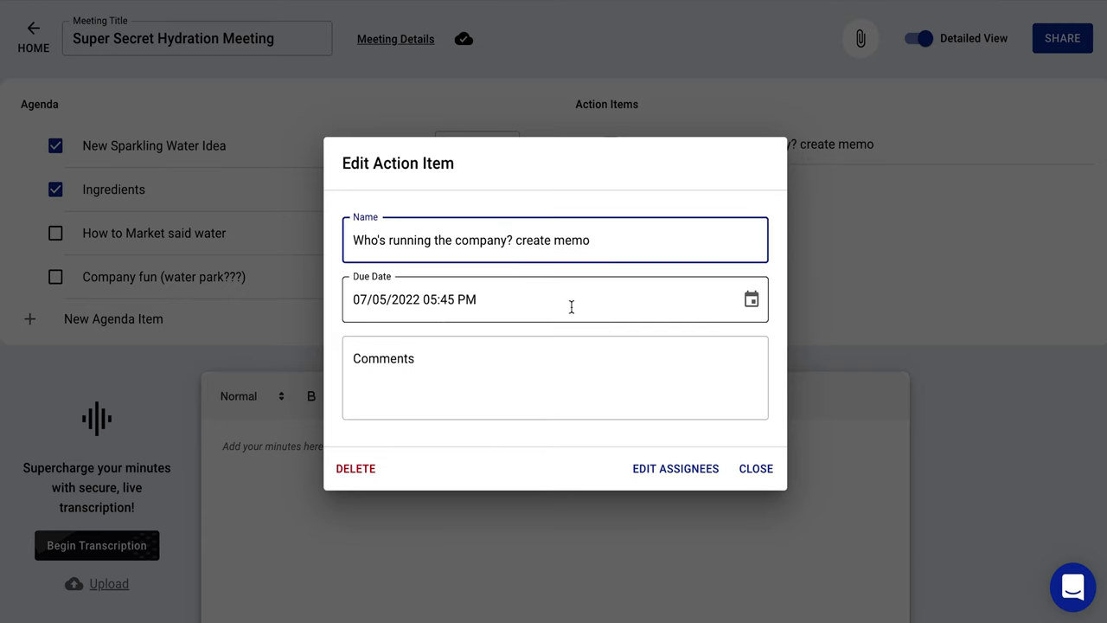
- Try to set the action item's due date to 08/24/2022
{"action": "left_click", "coordinate": [472, 305]}
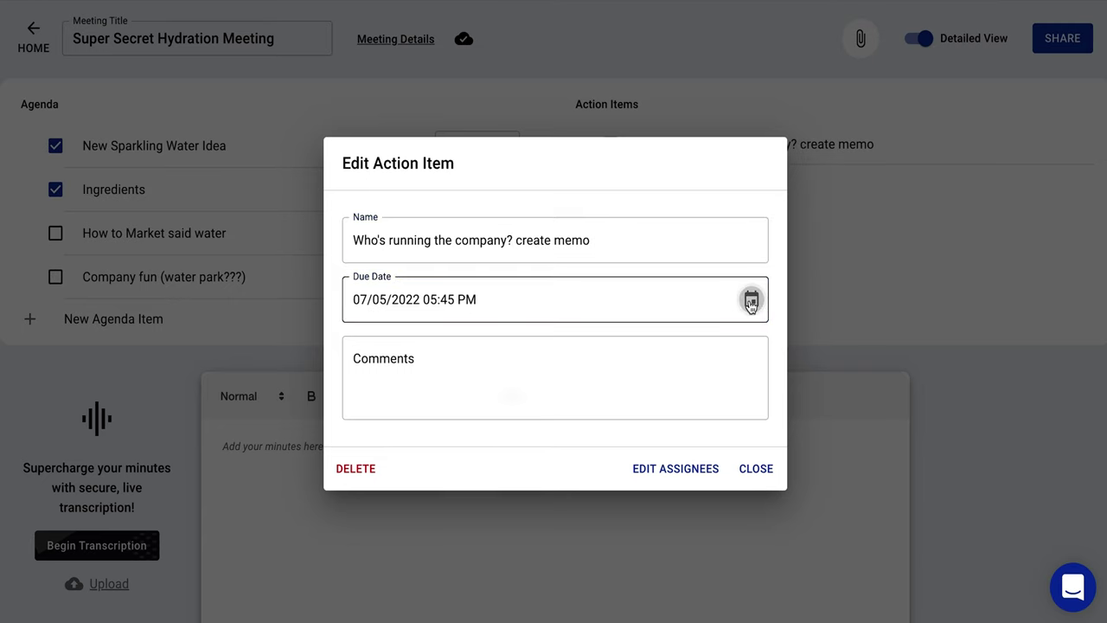
{"action": "left_click", "coordinate": [751, 300]}
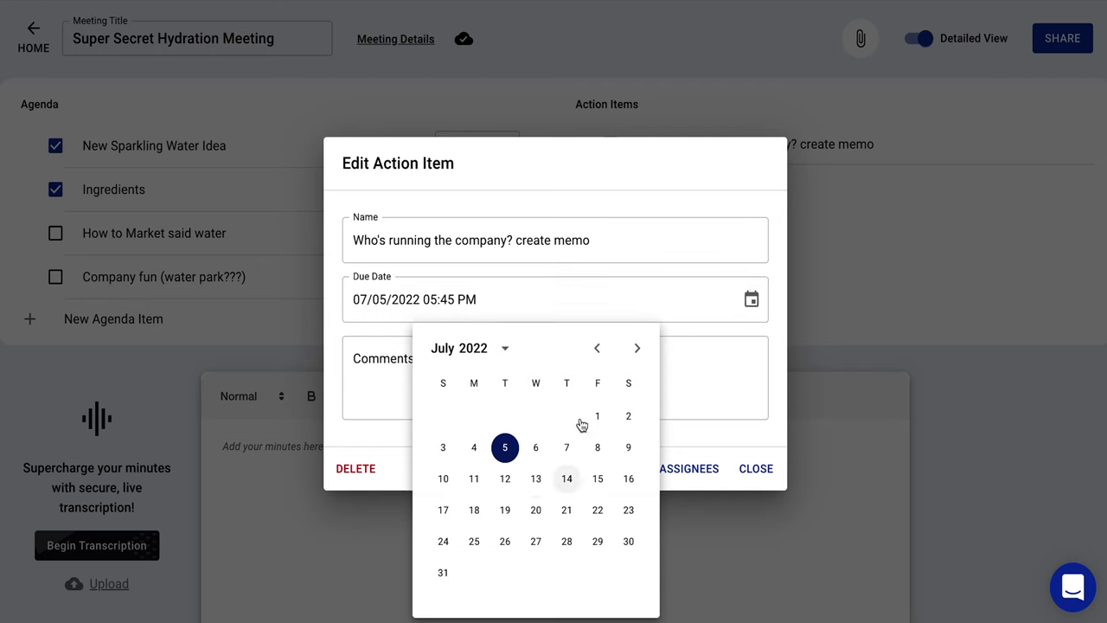
{"action": "left_click", "coordinate": [636, 349]}
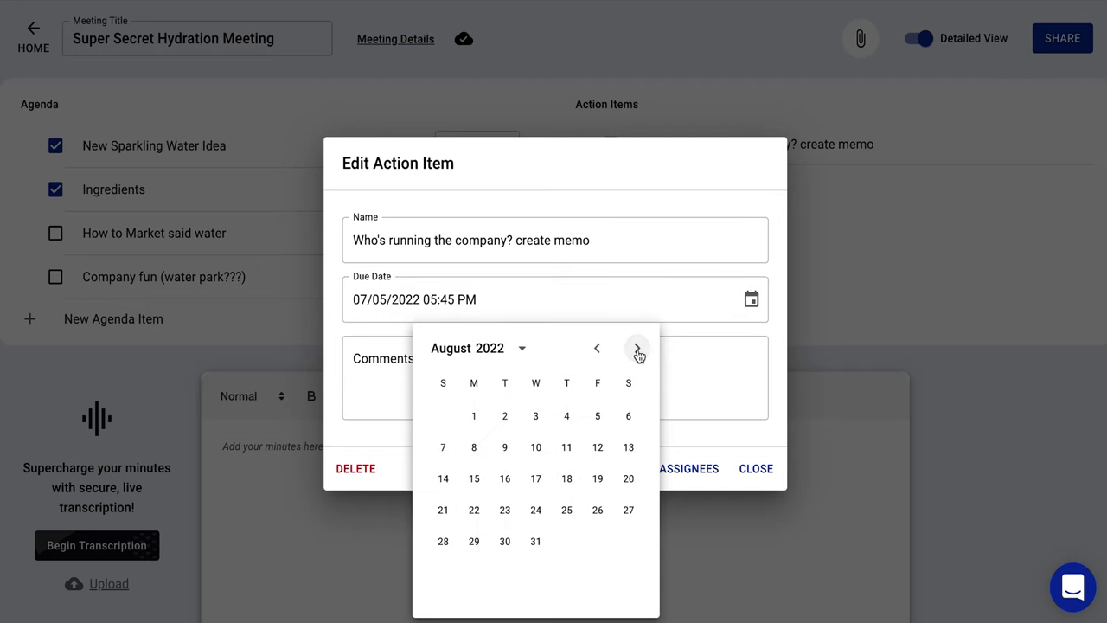
{"action": "left_click", "coordinate": [535, 511]}
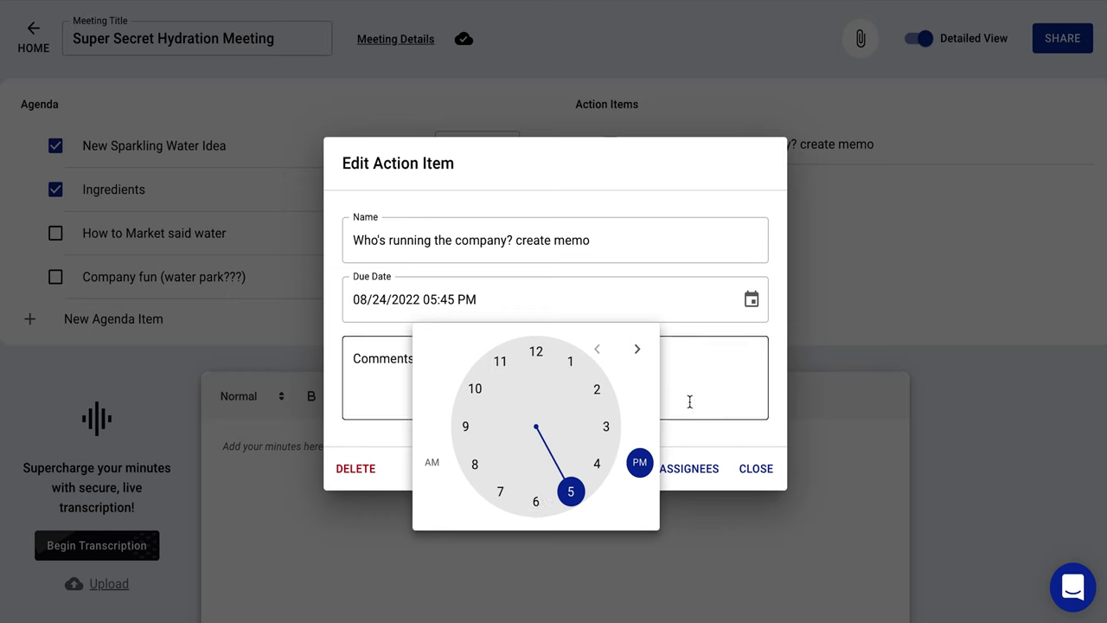
- Add the comment "Someone figure this out! Who's the CEO?? Is it me?" to the action item and assign it to the listed participant
{"action": "left_click", "coordinate": [399, 390]}
{"action": "type", "text": "Som"}
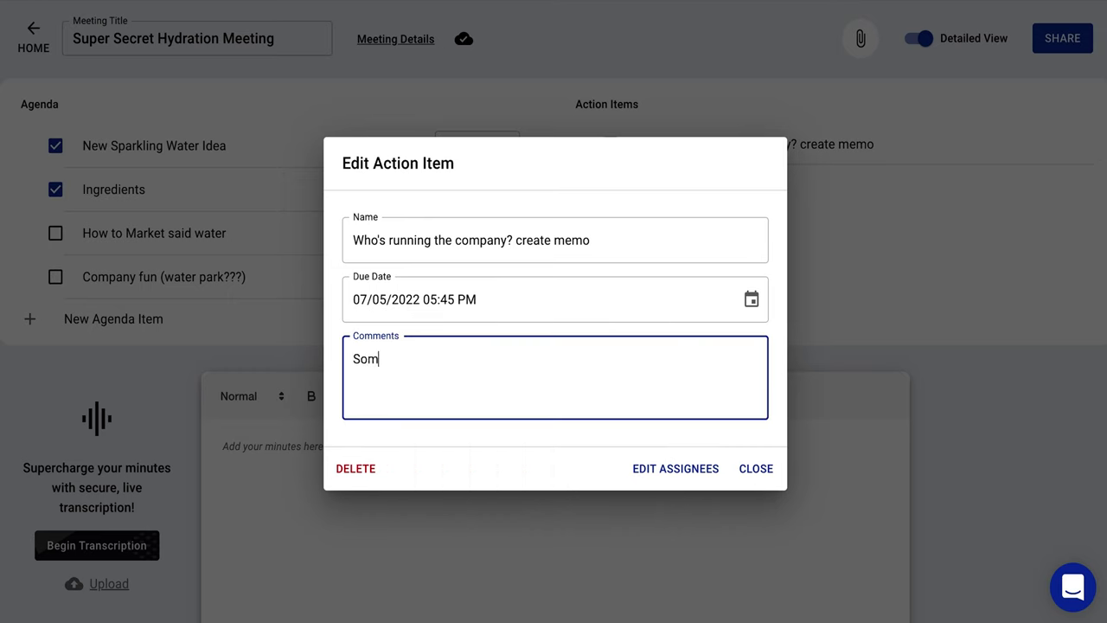
{"action": "type", "text": "eone figure thi"}
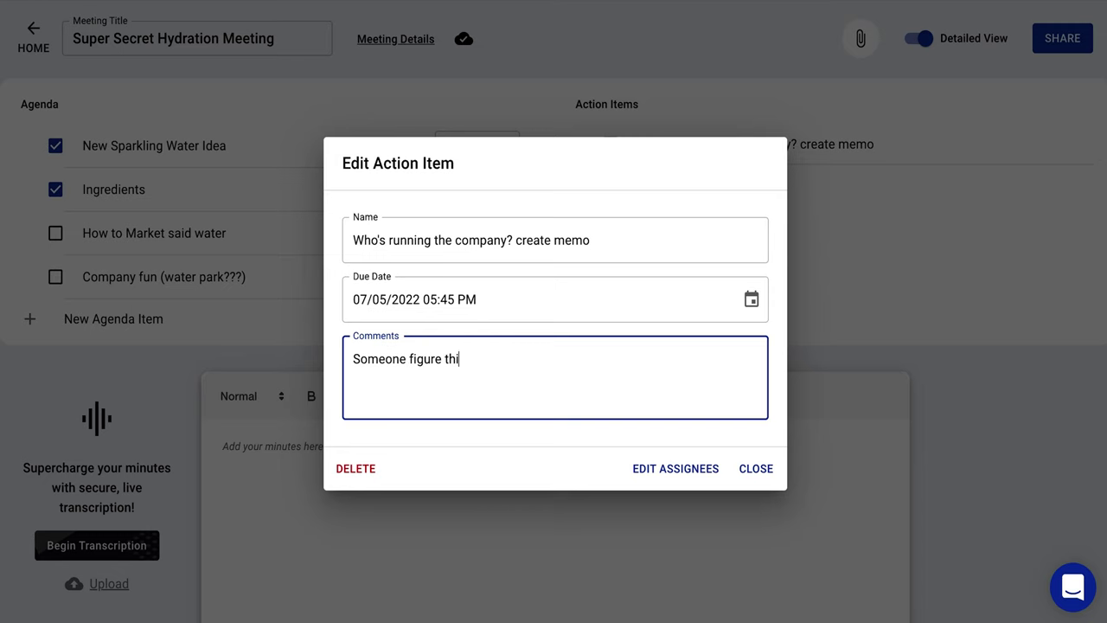
{"action": "type", "text": "s out! Who's the CEO?? is it me?"}
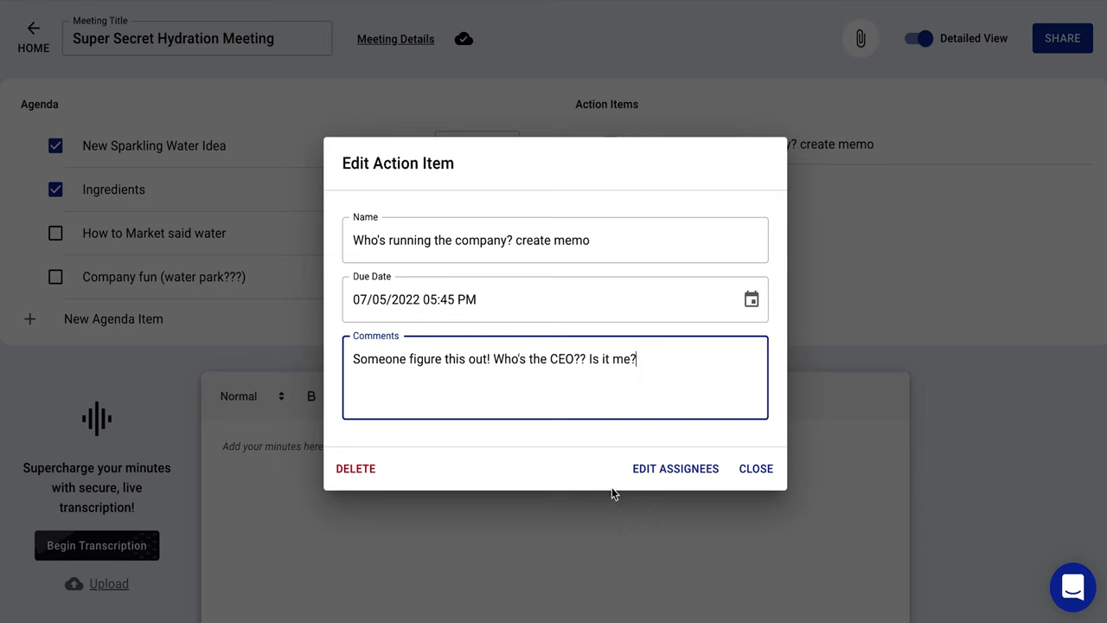
{"action": "left_click", "coordinate": [687, 469]}
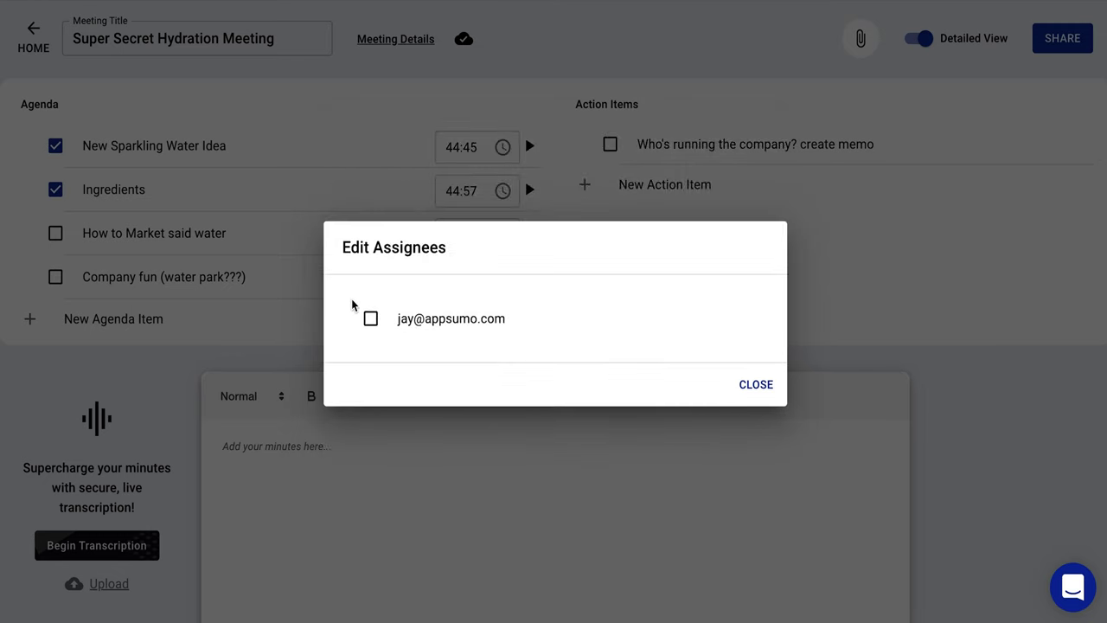
{"action": "left_click", "coordinate": [370, 319]}
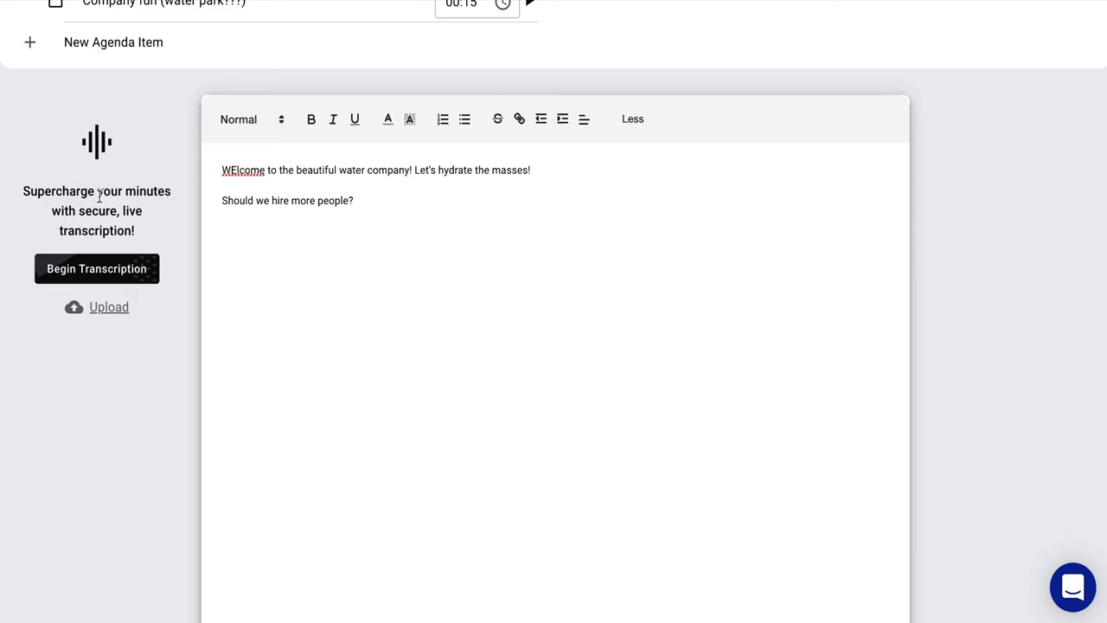
- Start a live transcription of the meeting with microphone access allowed, and pause it once the speech is recorded
{"action": "left_click", "coordinate": [103, 275]}
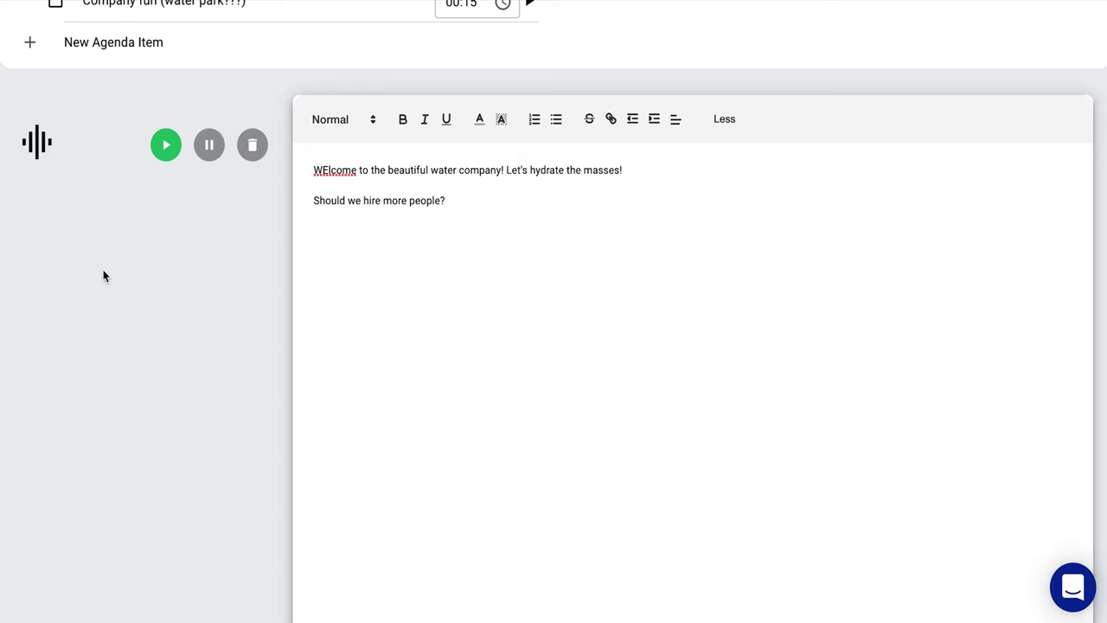
{"action": "left_click", "coordinate": [166, 148]}
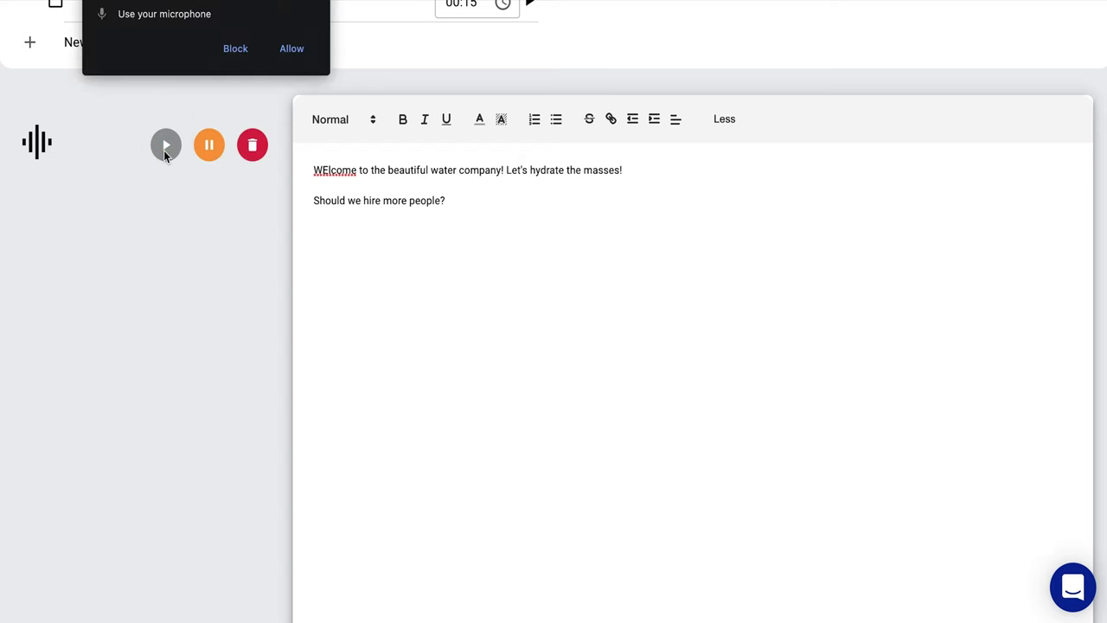
{"action": "scroll", "coordinate": [182, 119], "scroll_direction": "up", "scroll_amount": 1}
{"action": "left_click", "coordinate": [277, 57]}
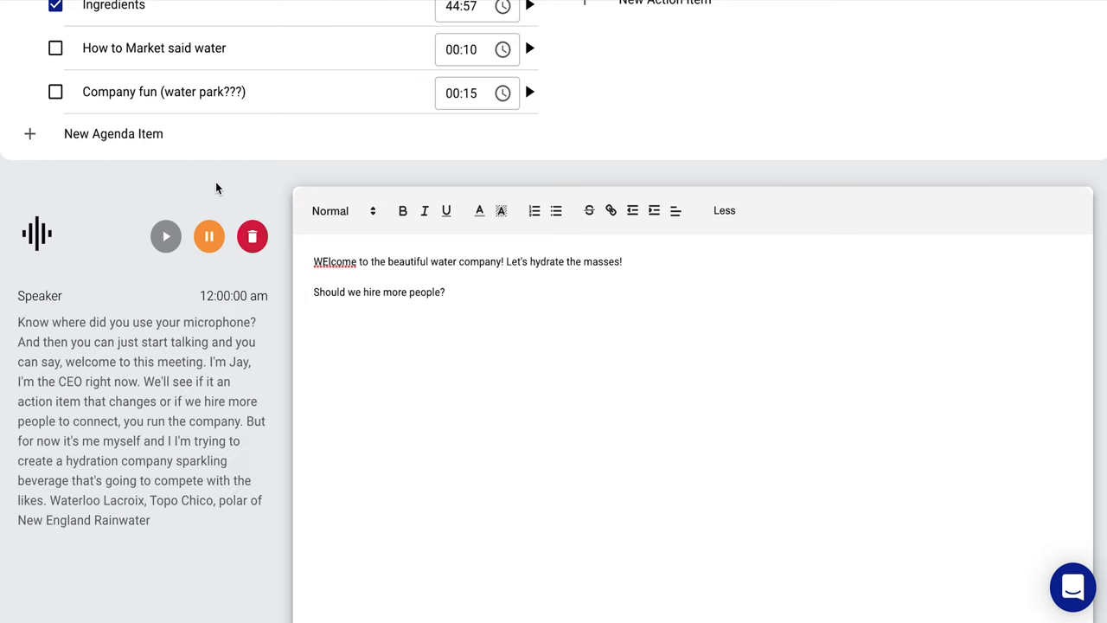
{"action": "left_click", "coordinate": [209, 236]}
{"action": "scroll", "coordinate": [110, 249], "scroll_direction": "down", "scroll_amount": 2}
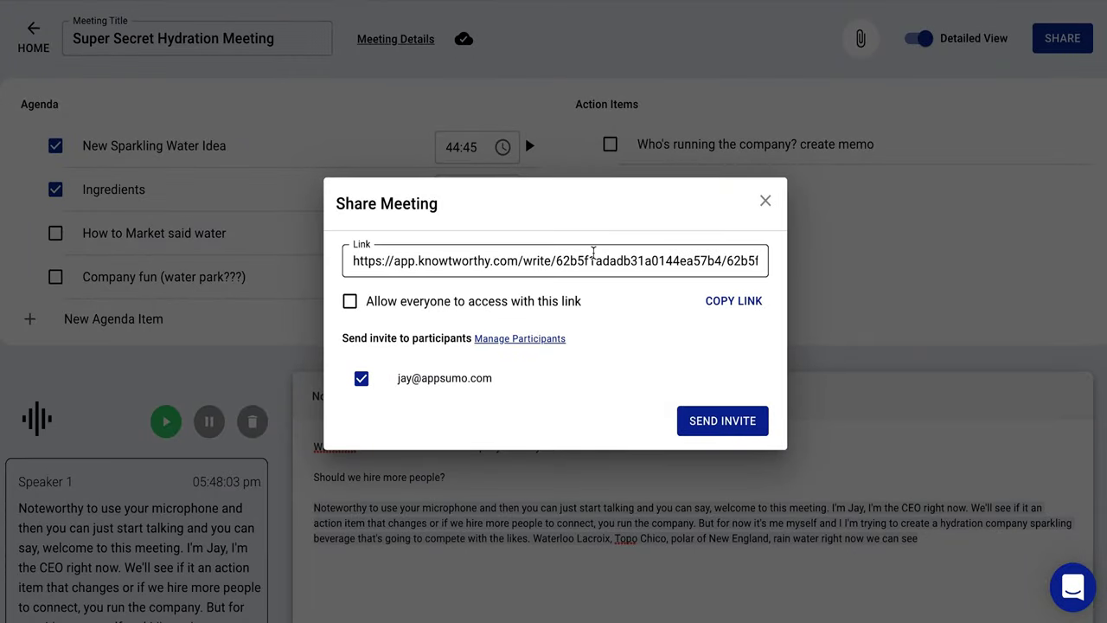
- Close the meeting's sharing options
{"action": "left_click", "coordinate": [764, 203]}
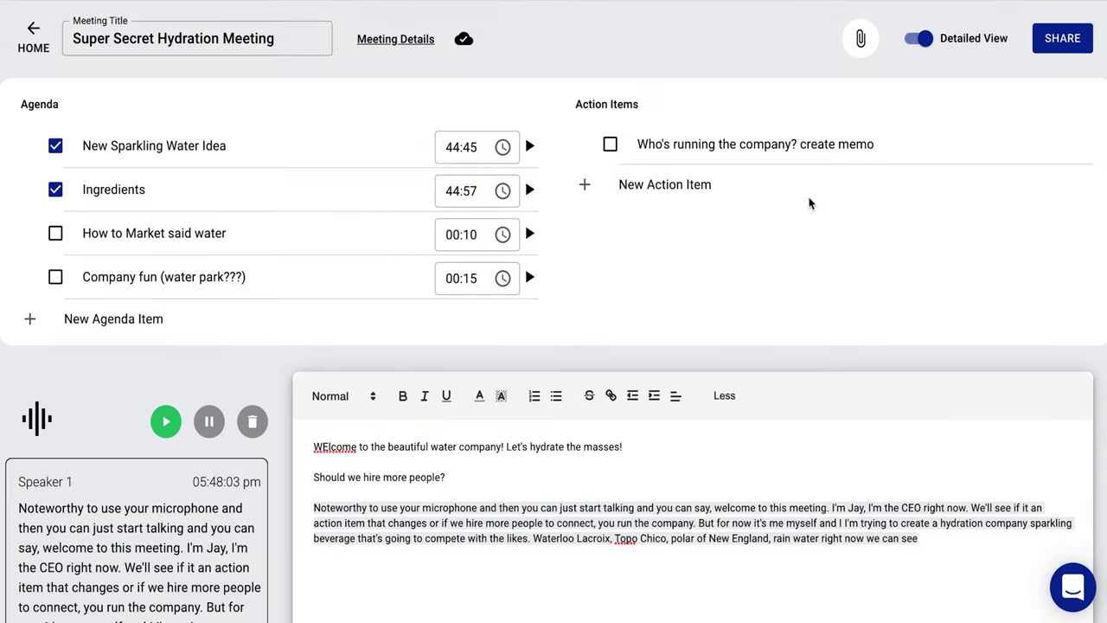